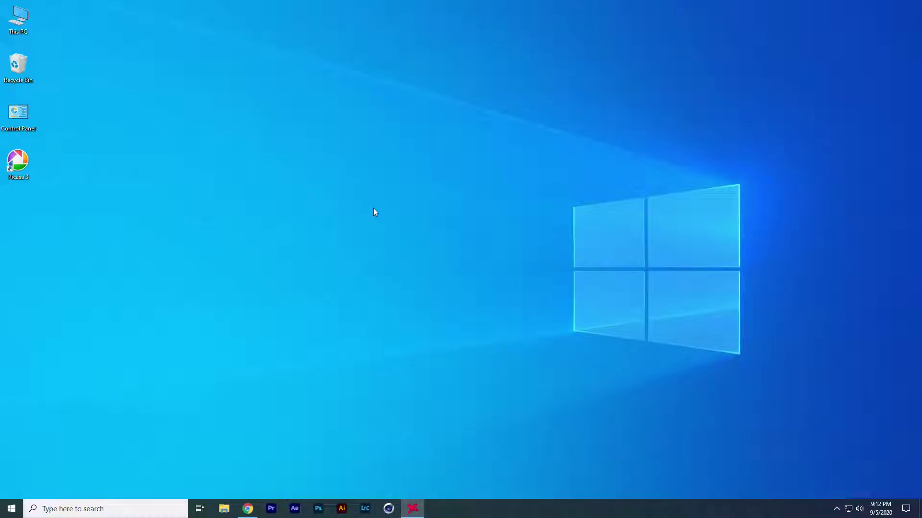
Save the Puma logo image from the browser's image results to the Desktop as the PNG file Puma-Logo, and minimize the browser.
left_click(248, 509)
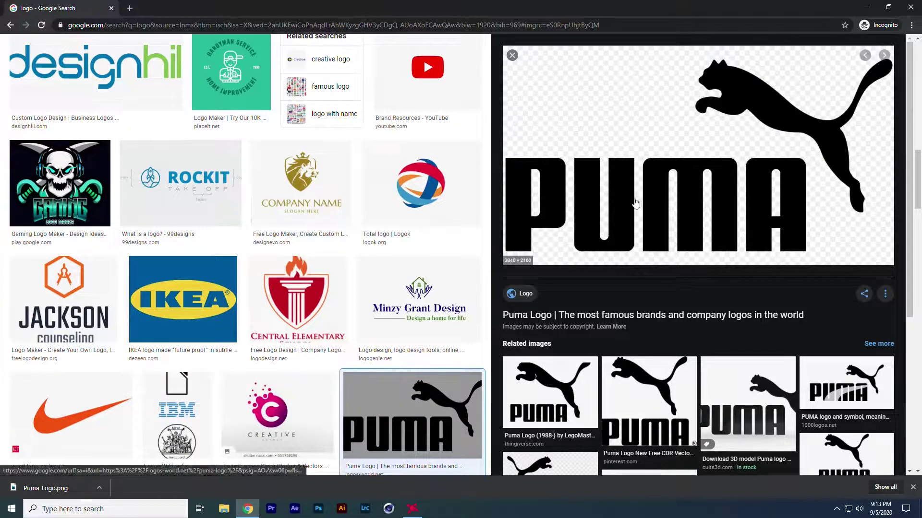
right_click(616, 147)
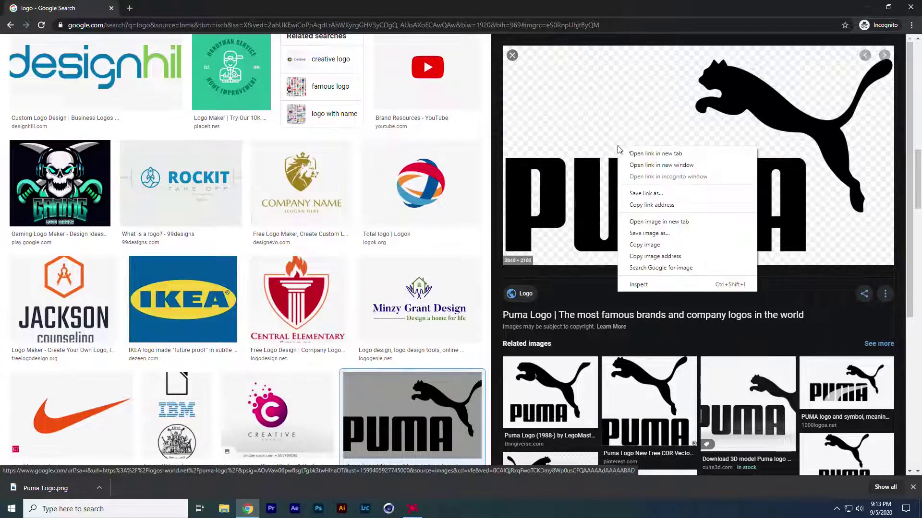
left_click(646, 234)
left_click(56, 86)
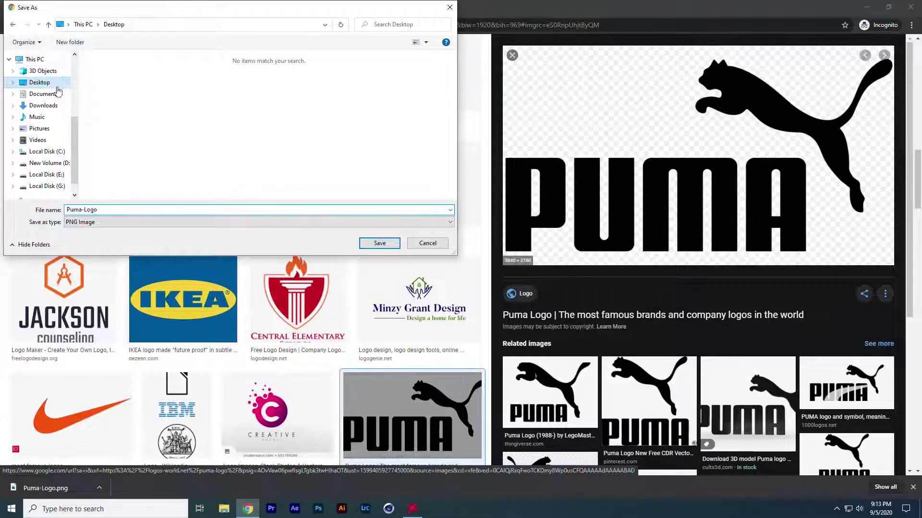
left_click(379, 243)
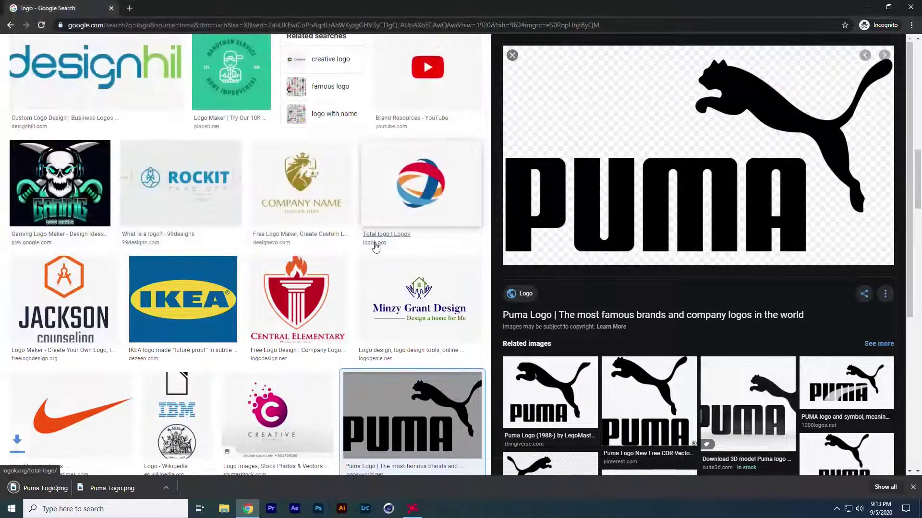
left_click(870, 8)
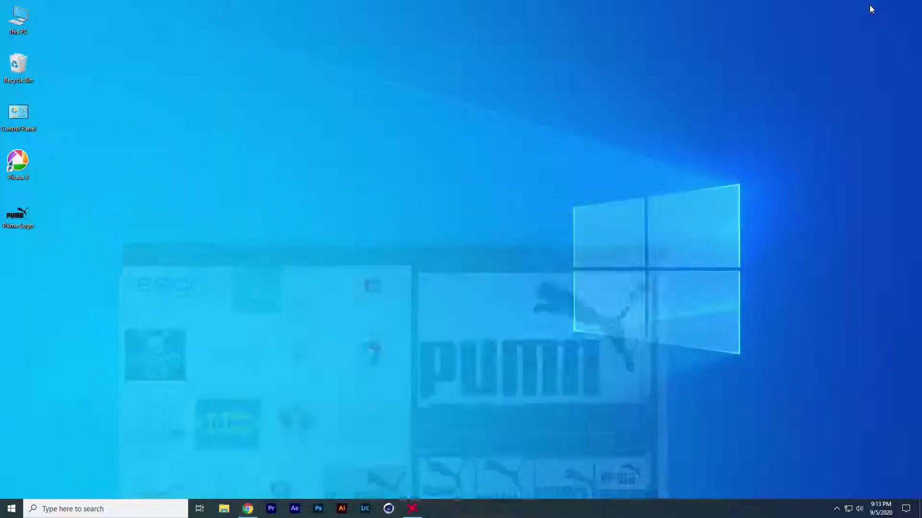
Switch to Illustrator and open the Puma-Logo image from the Desktop.
left_click(344, 512)
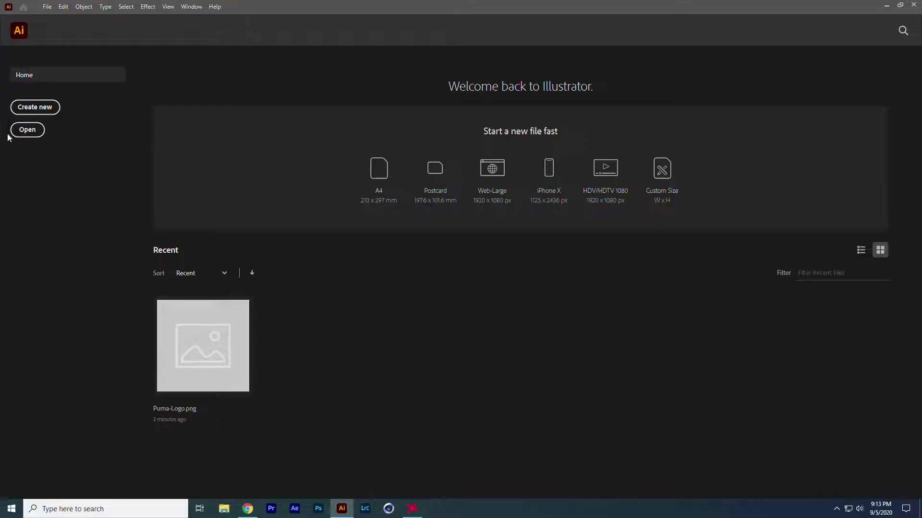
left_click(27, 131)
left_click(98, 96)
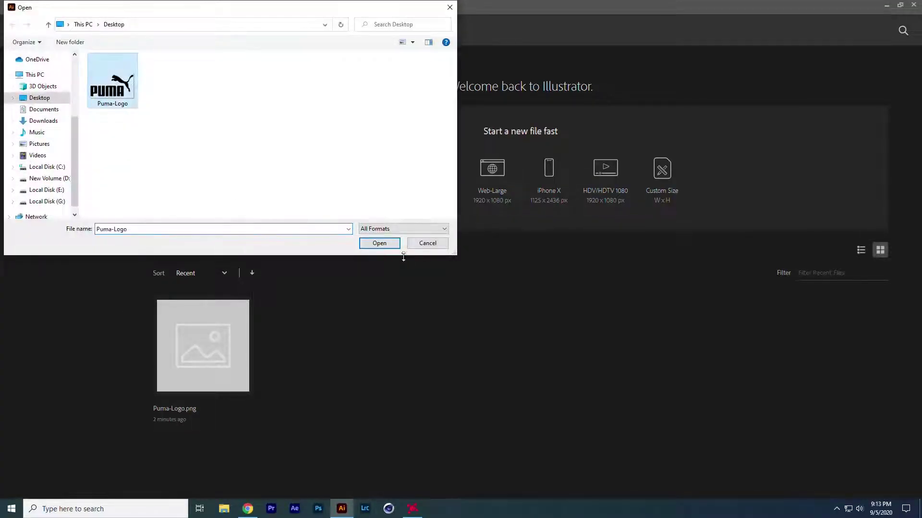
left_click(389, 245)
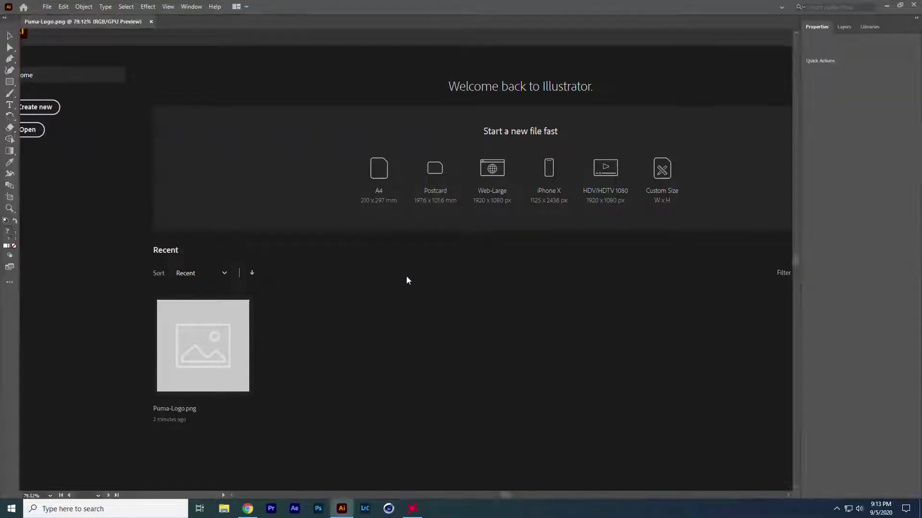
Scale the logo image down to about 604 by 355 pt so that it fits within the artboard.
key("ctrl+minus")
key("ctrl+minus")
key("ctrl+minus")
key("ctrl+minus")
key("ctrl+minus")
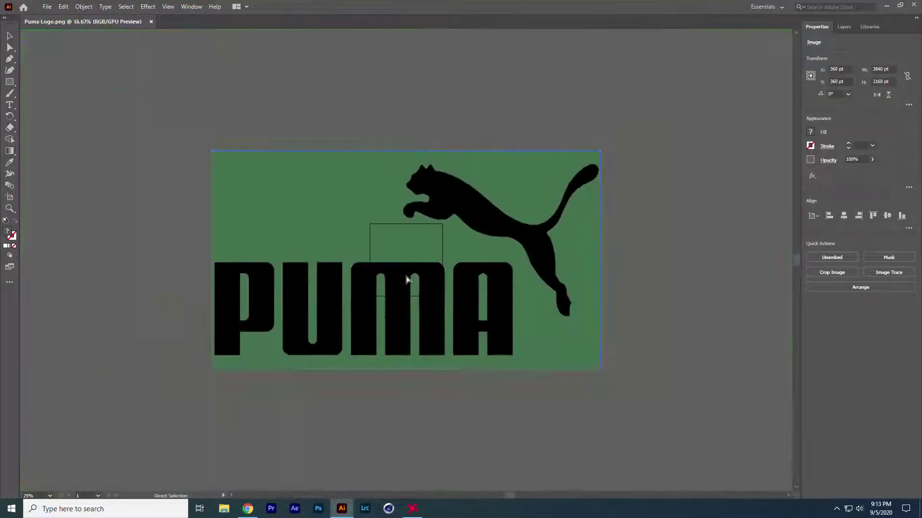
key("v")
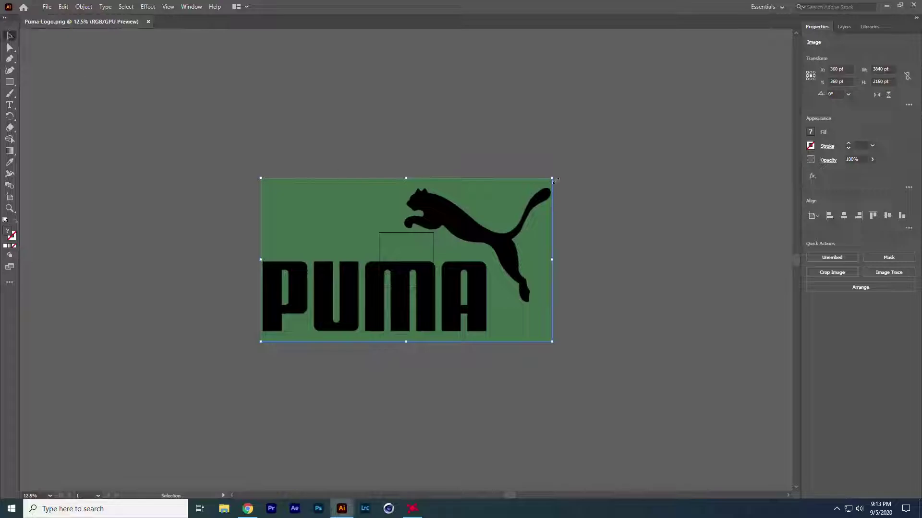
left_click_drag(552, 177, 370, 253)
key("ctrl+plus")
key("ctrl+plus")
key("ctrl+plus")
key("ctrl+plus")
left_click_drag(556, 254, 465, 265, "alt")
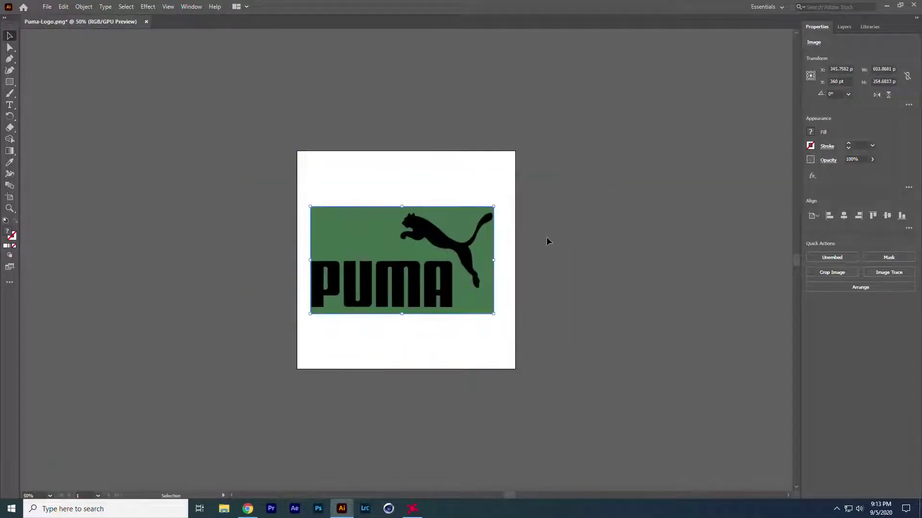
key("ctrl+plus")
key("ctrl+plus")
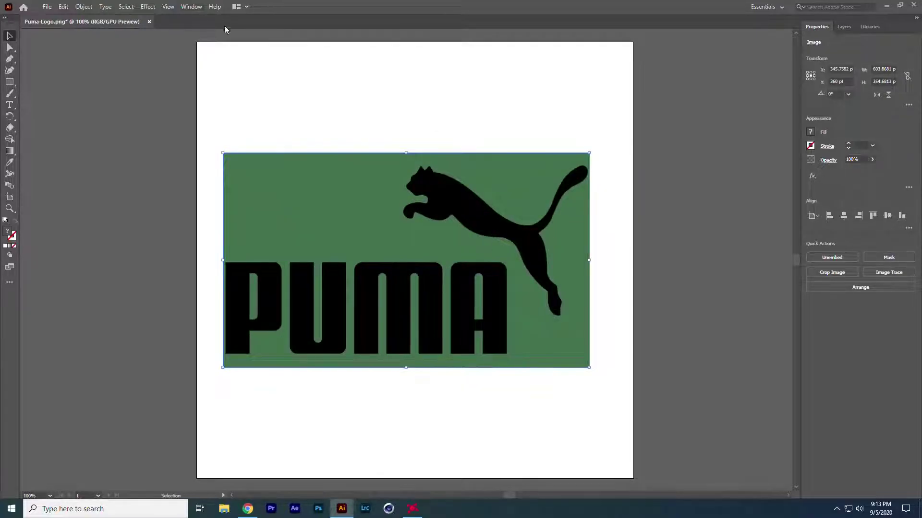
Image-trace the logo with the Low Fidelity Photo preset, continuing despite the large image size.
left_click(191, 7)
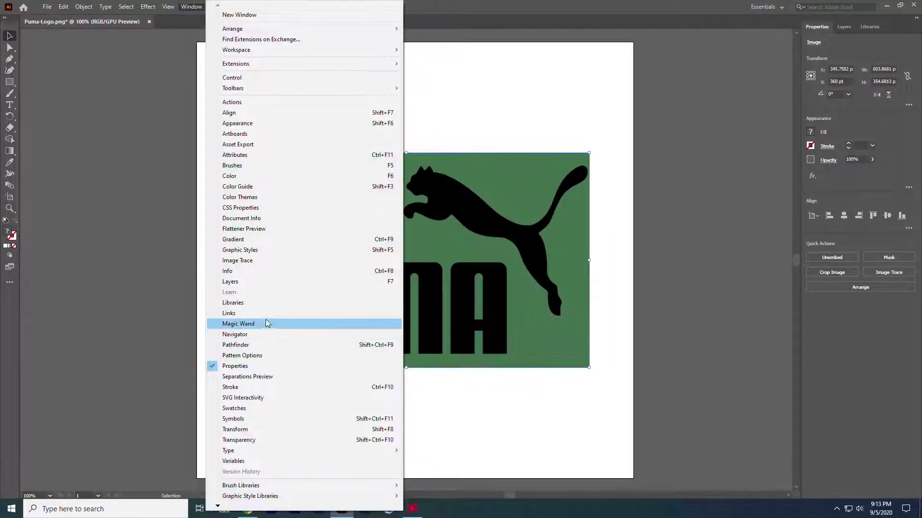
left_click(240, 260)
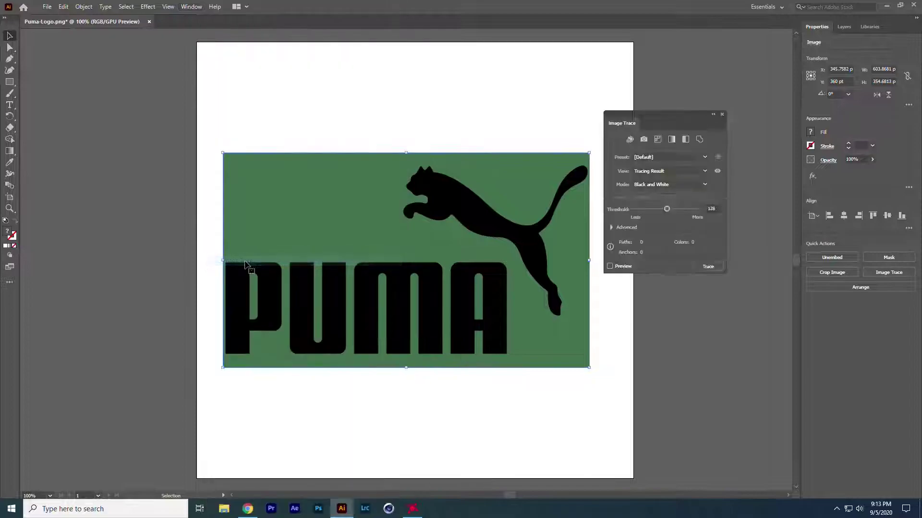
left_click(663, 172)
left_click(664, 172)
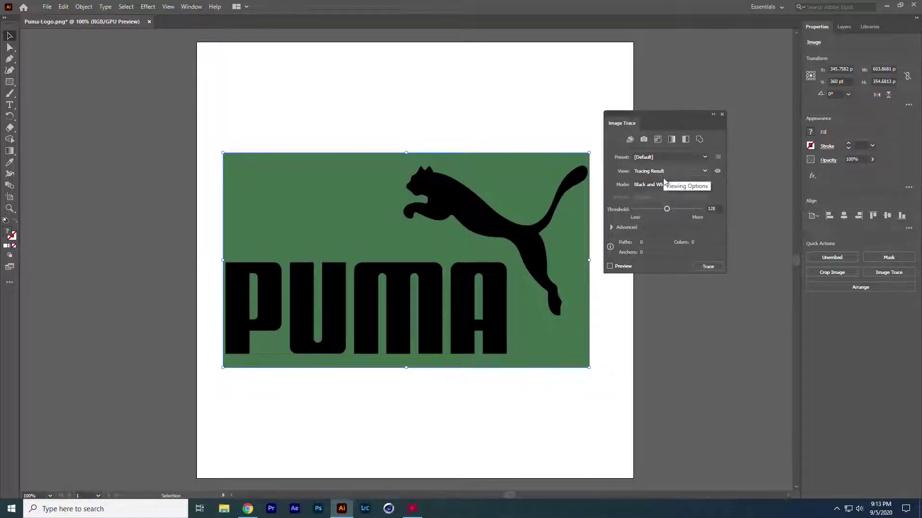
left_click(689, 158)
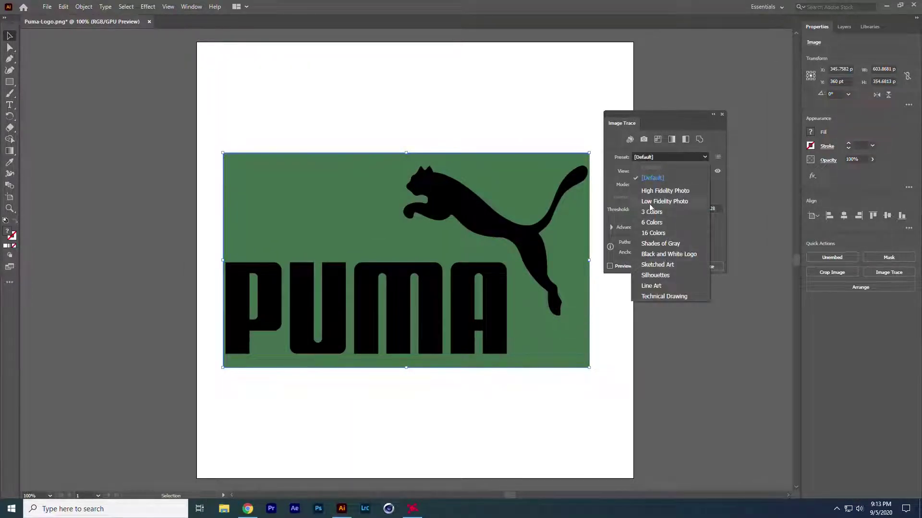
left_click(661, 202)
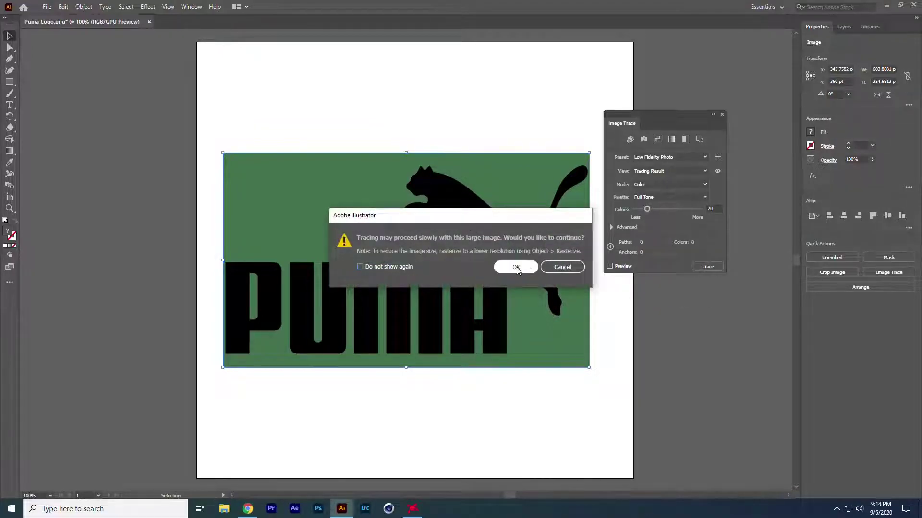
left_click(516, 267)
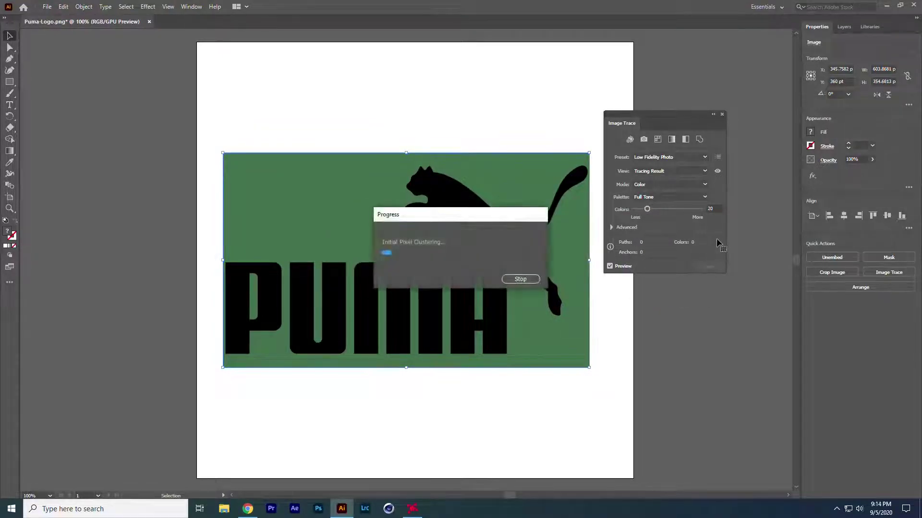
Expand the image tracing of the logo into editable vector paths.
left_click(84, 6)
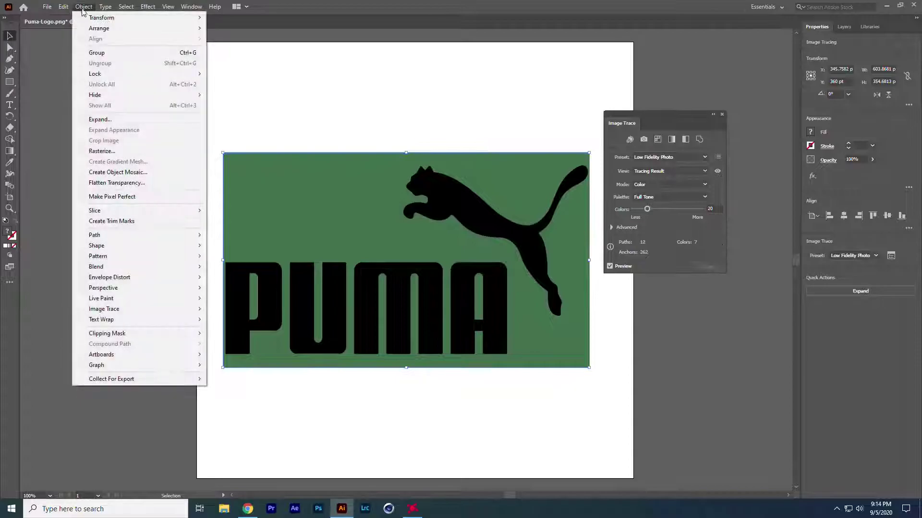
mouse_move(116, 310)
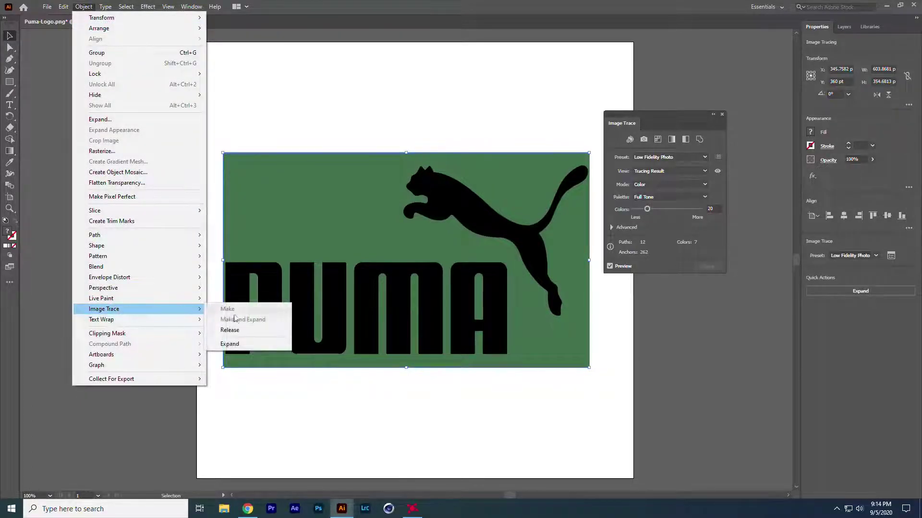
left_click(229, 344)
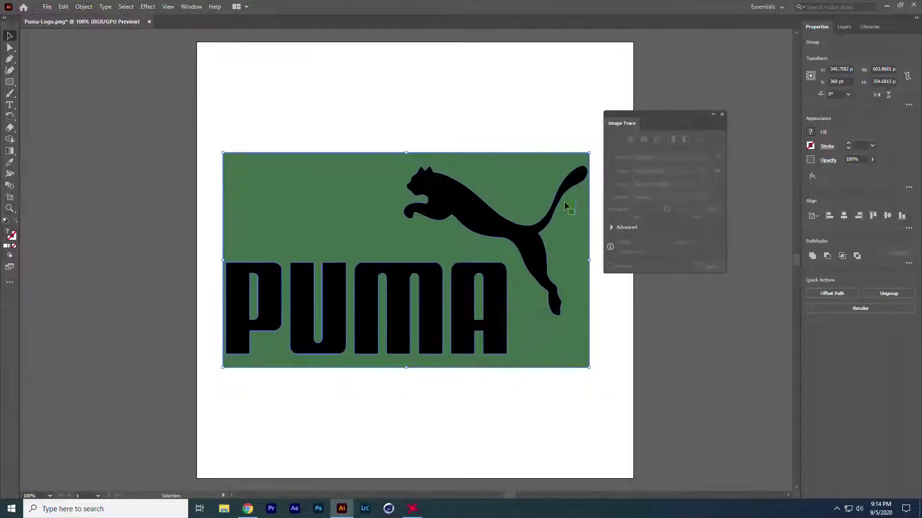
Select only the green background path of the traced logo with Direct Selection and delete it.
left_click(10, 47)
left_click(339, 101)
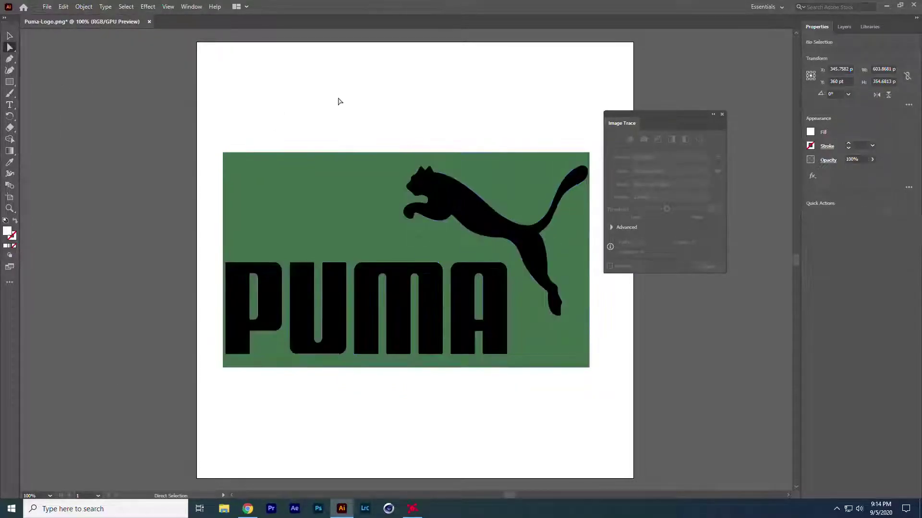
left_click(295, 175)
key("Delete")
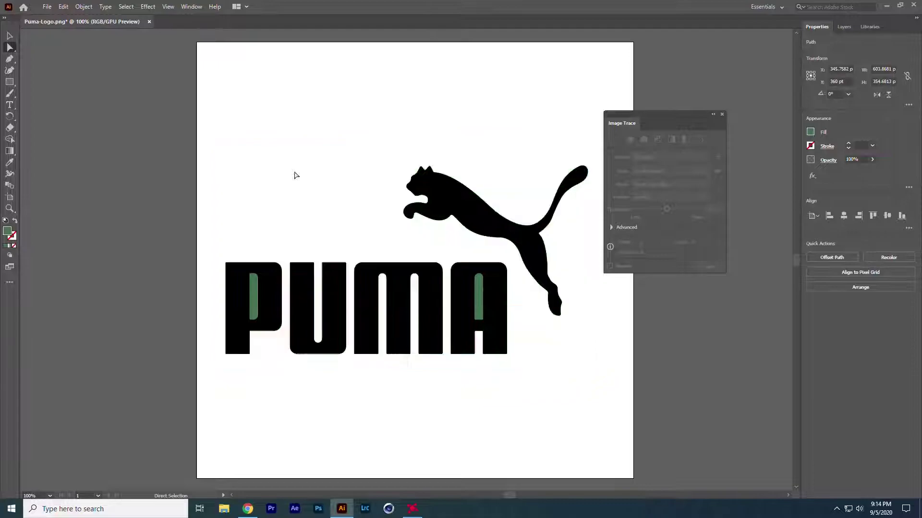
Fill the green shapes inside the letters P and A with white (FFFFFF).
left_click(253, 300)
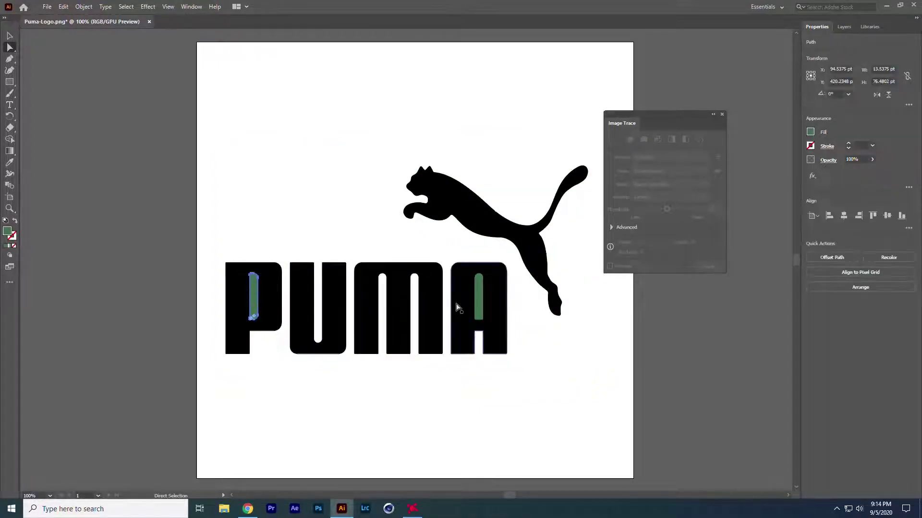
left_click(478, 295, "shift")
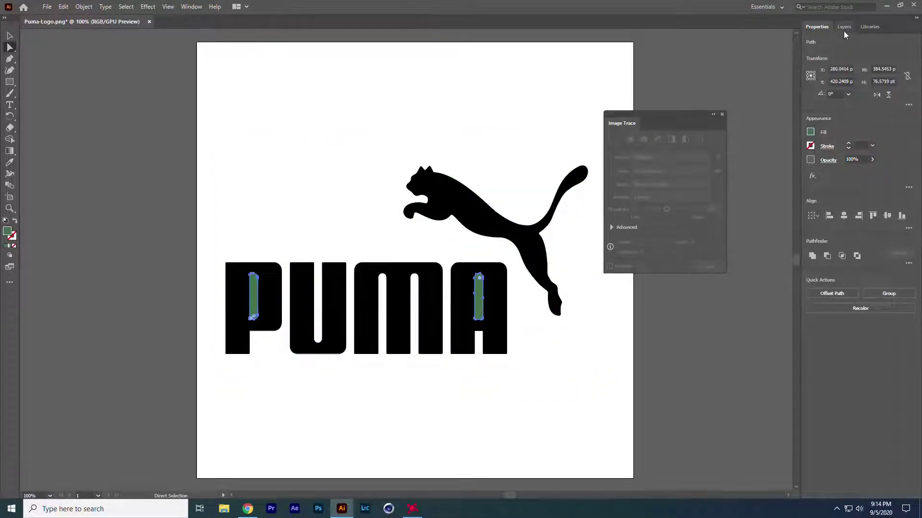
left_click(810, 132)
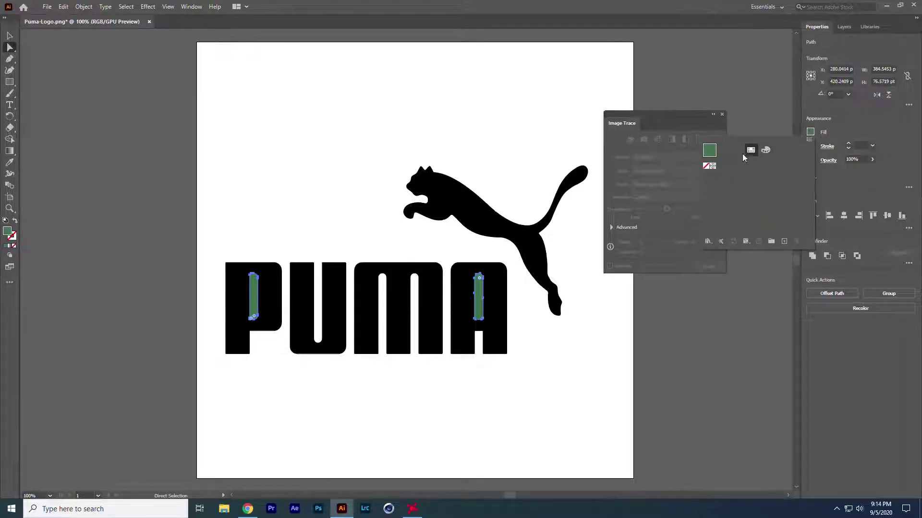
left_click(766, 150)
left_click(719, 215)
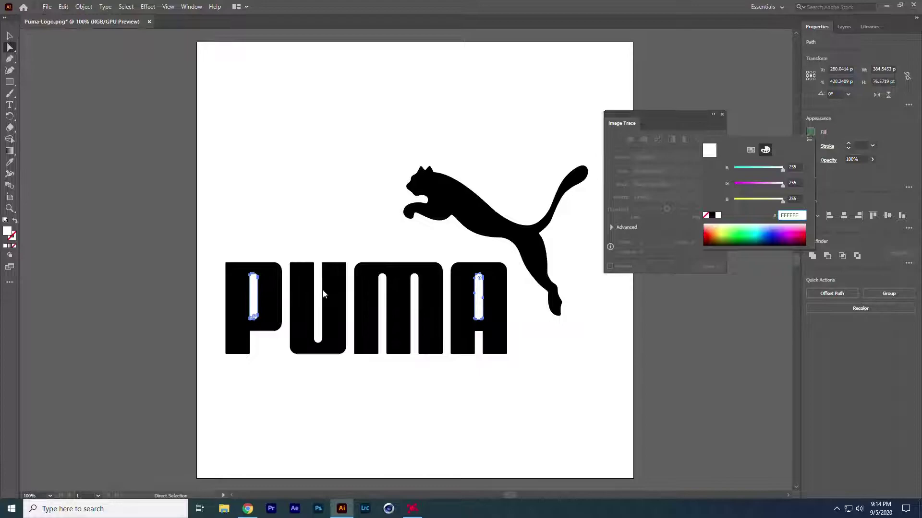
left_click(274, 282)
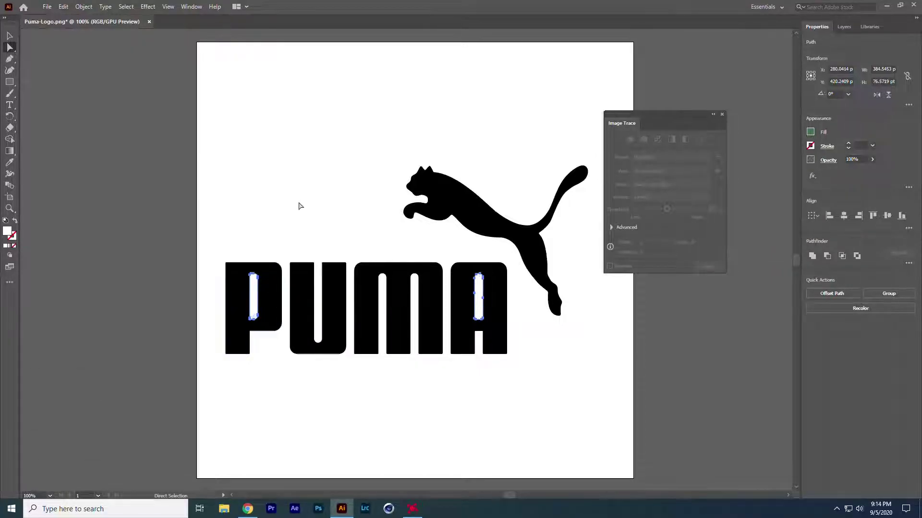
Cut the white inner shape out of the letter P with the Pathfinder's Minus Front operation.
left_click(298, 204)
left_click(271, 280)
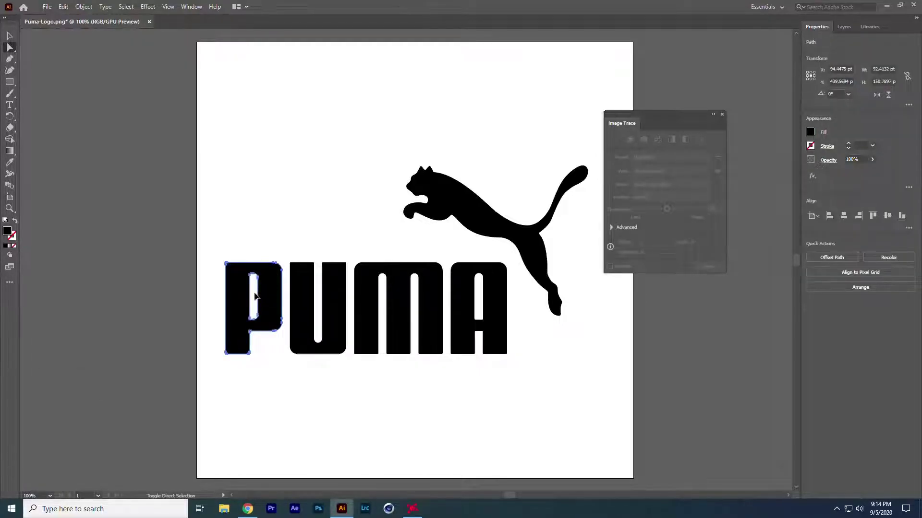
left_click(254, 295, "shift")
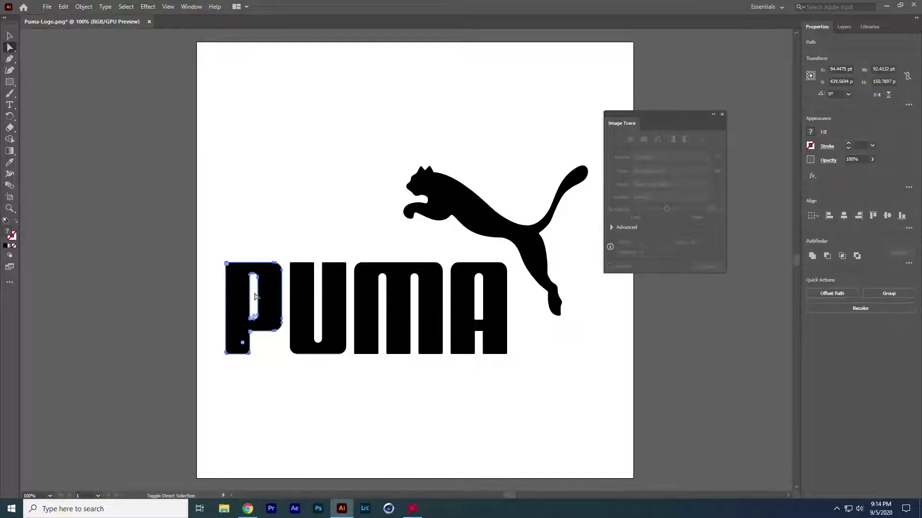
left_click(191, 7)
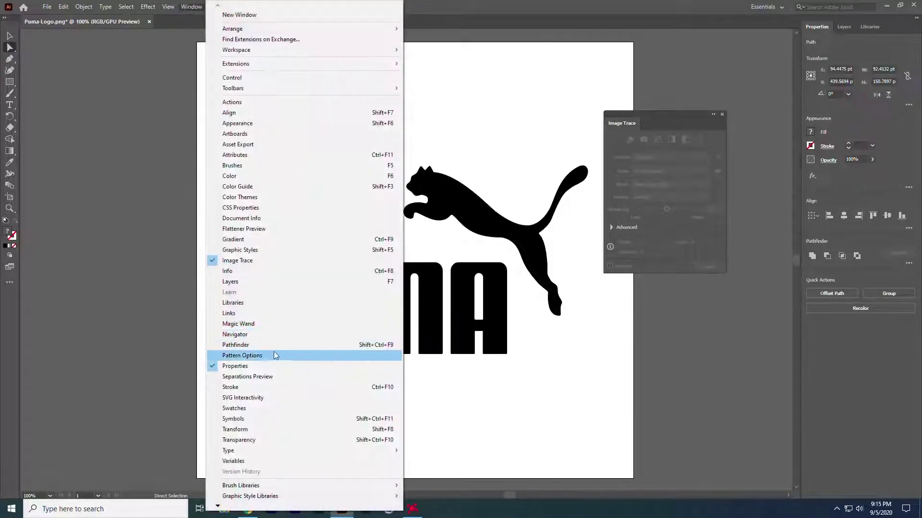
left_click(227, 346)
left_click_drag(173, 115, 156, 90)
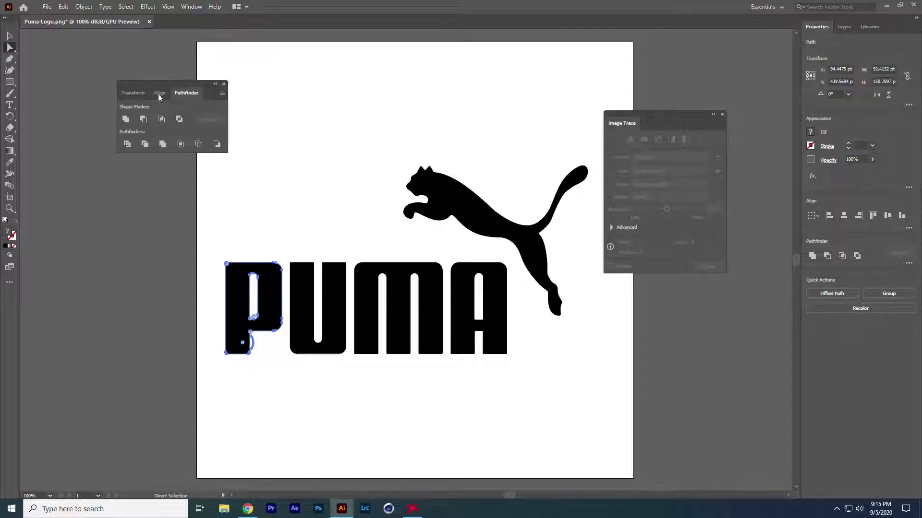
left_click(143, 118)
Move the letter P off the artboard to check its cutout, and return it to its place beside the U.
left_click(245, 194)
left_click(279, 275)
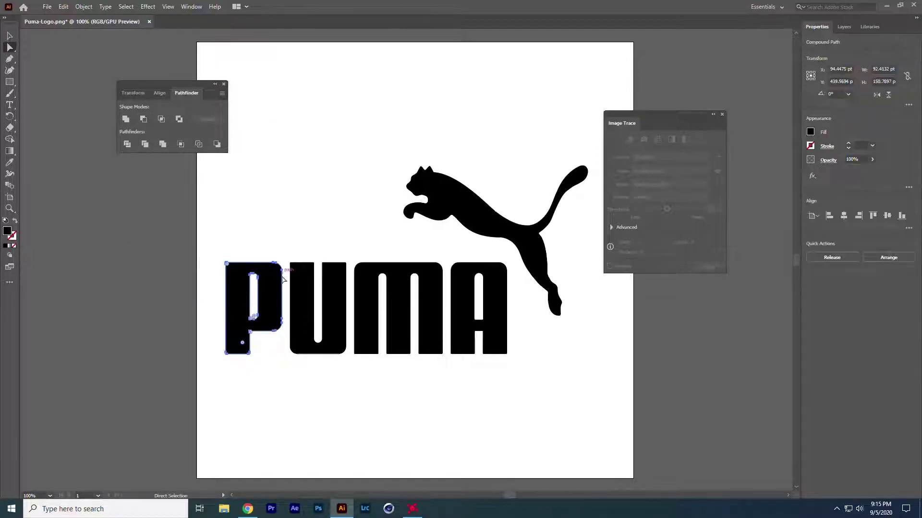
left_click_drag(278, 281, 173, 264)
left_click_drag(172, 266, 269, 285)
mouse_move(500, 294)
left_mouse_down()
mouse_move(511, 294)
mouse_move(500, 294)
left_mouse_up()
left_click_drag(265, 296, 272, 296)
Close the floating Image Trace and Pathfinder panels and leave the logo deselected.
left_click(344, 240)
left_click(722, 114)
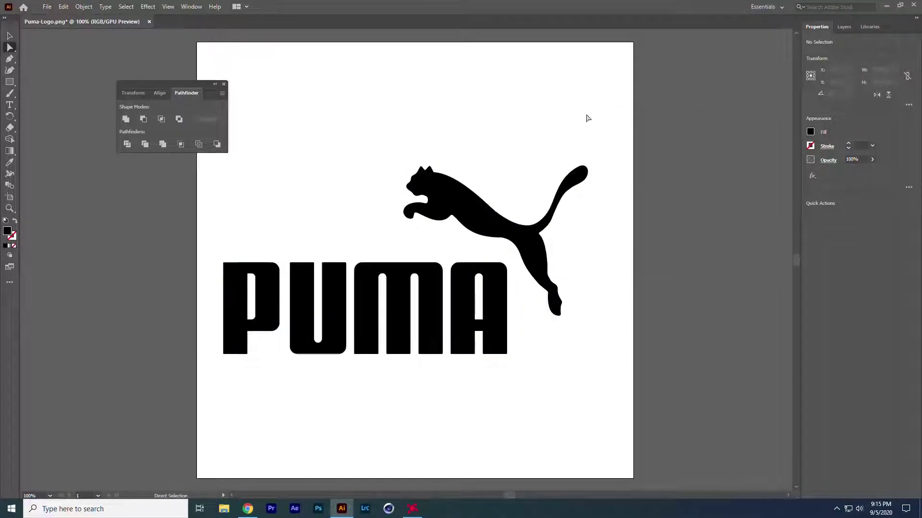
left_click(223, 84)
left_click_drag(221, 119, 566, 412)
left_click(186, 102)
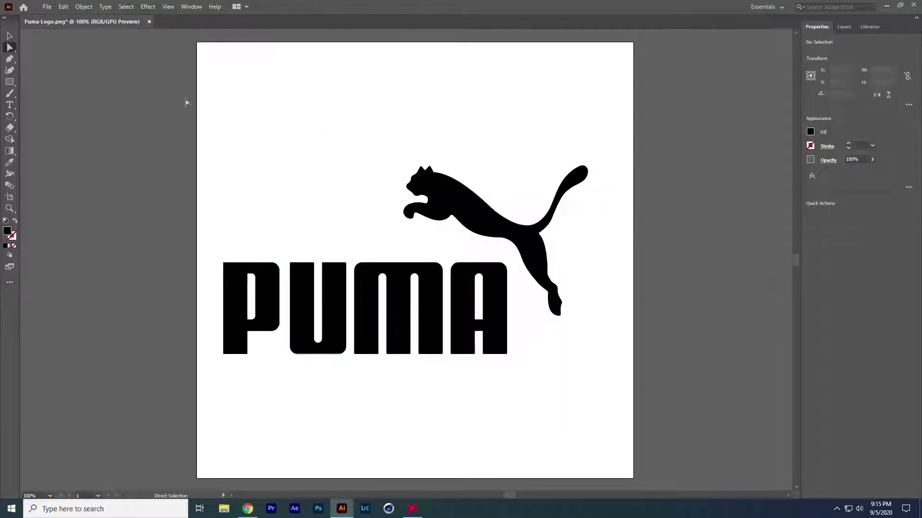
Save a copy of the logo document to the Desktop as an Adobe Illustrator file named "Puma-Logo ai".
left_click(54, 9)
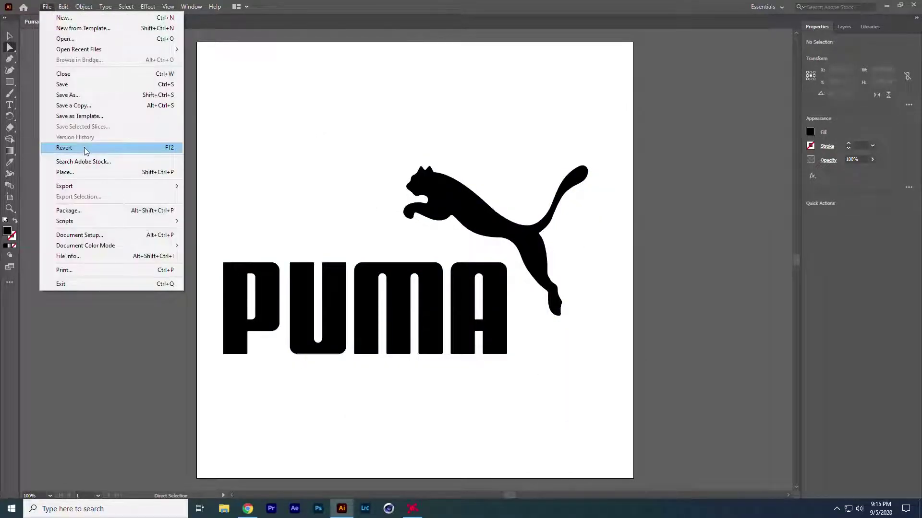
left_click(88, 94)
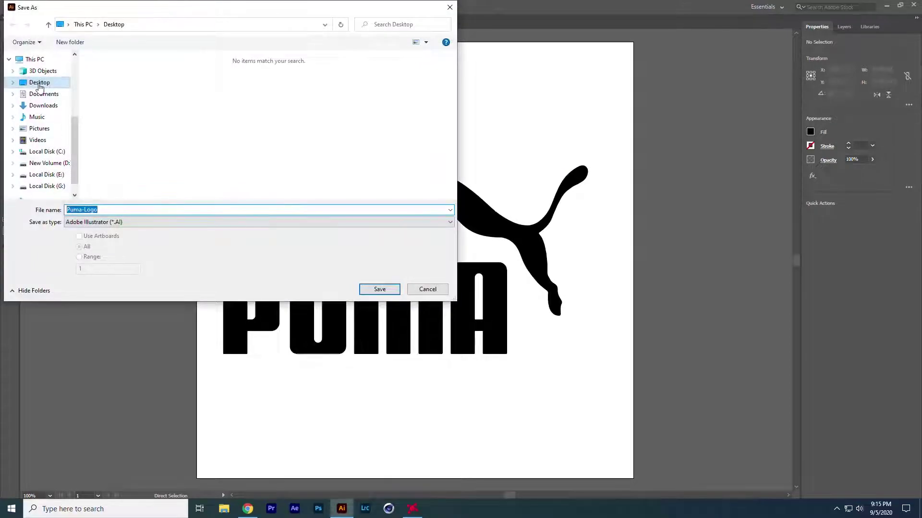
left_click(142, 209)
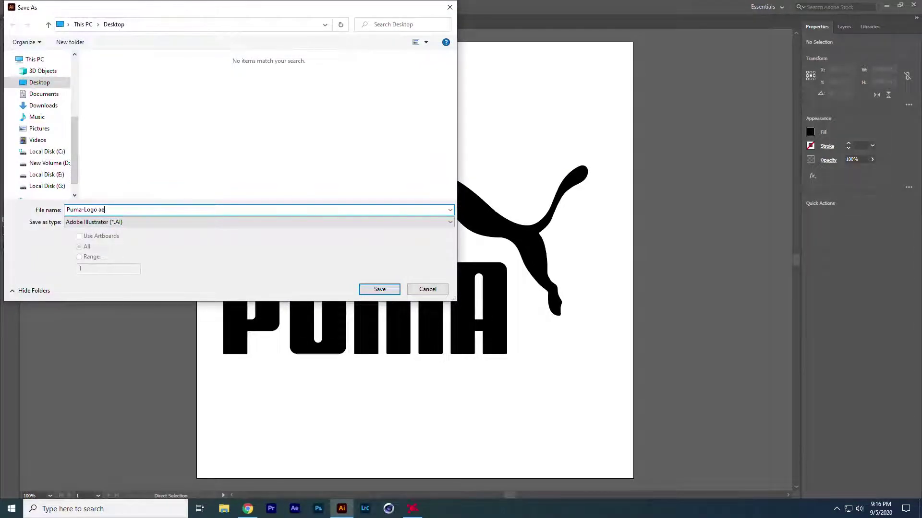
key("Return")
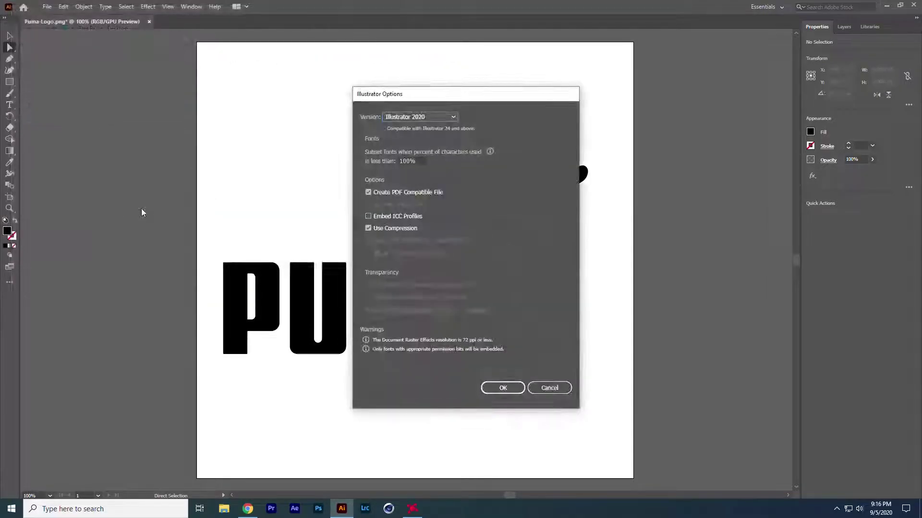
Set the saved file's version to Illustrator 8 and accept saving in the older format.
left_click(405, 118)
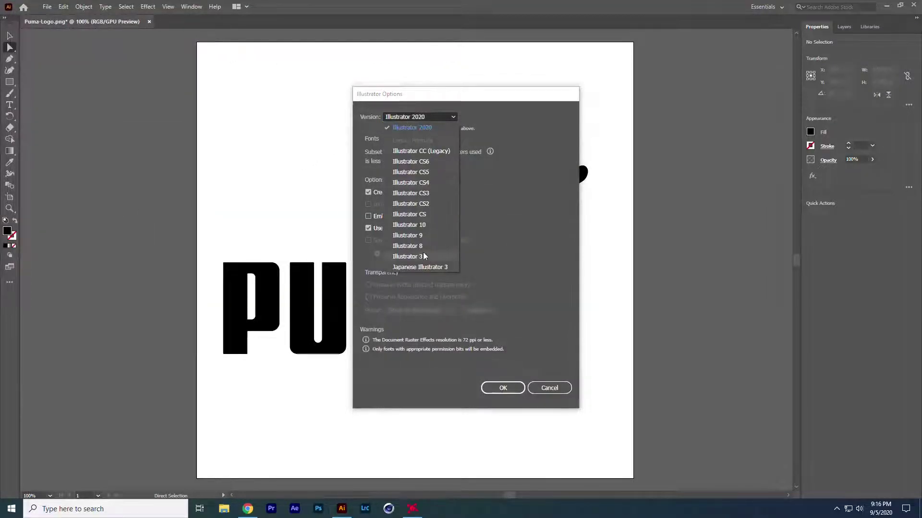
left_click(407, 246)
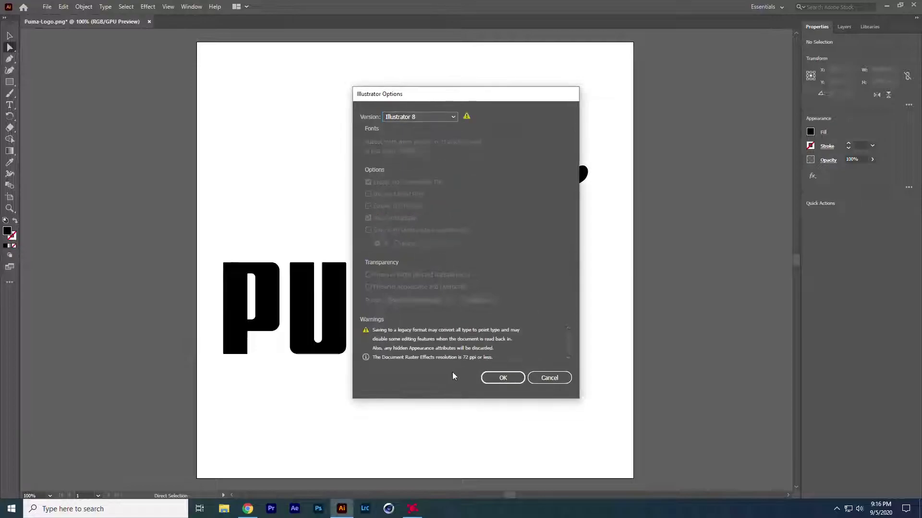
left_click(503, 378)
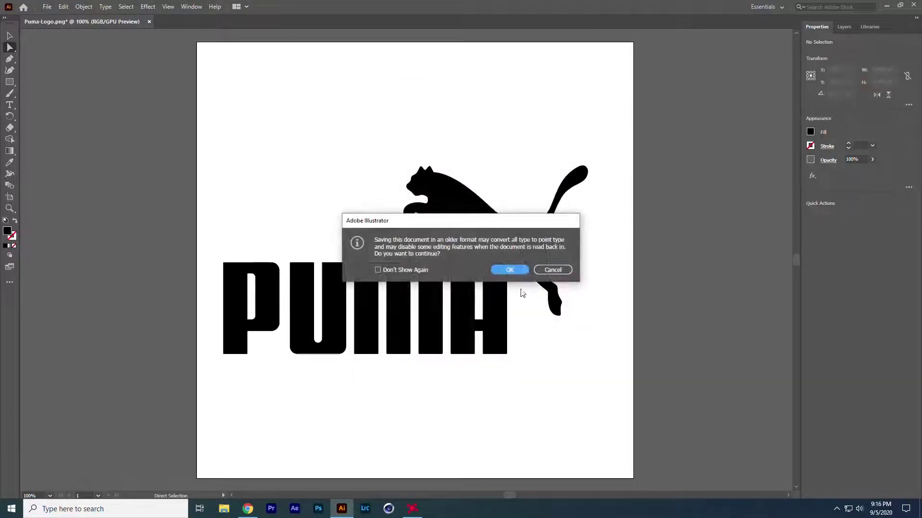
left_click(511, 270)
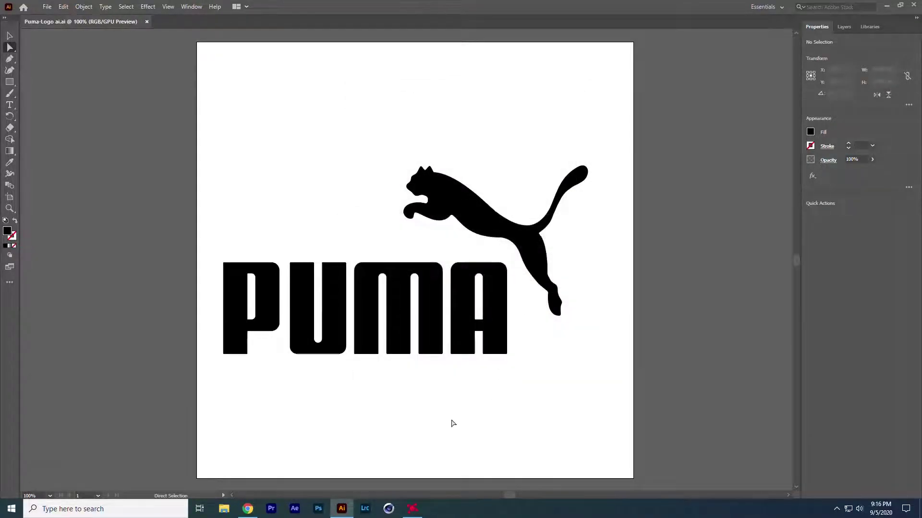
Switch to Cinema 4D and open "Puma-Logo ai" from the Desktop, importing it at scale 1 centimeter with connected splines.
left_click(886, 5)
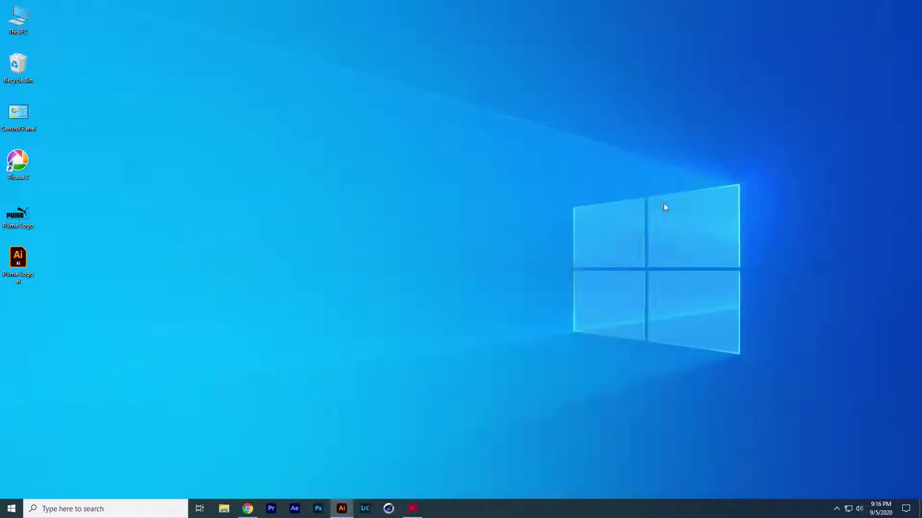
left_click(389, 509)
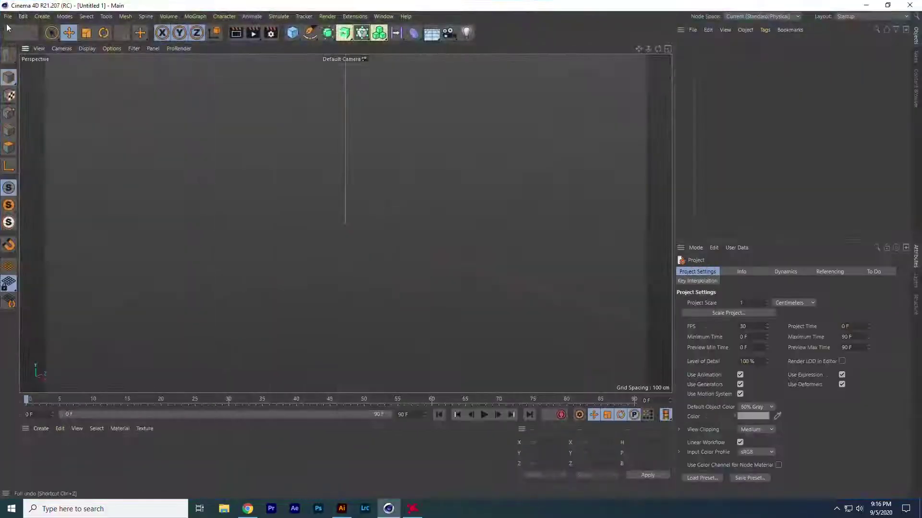
left_click(8, 16)
left_click(24, 42)
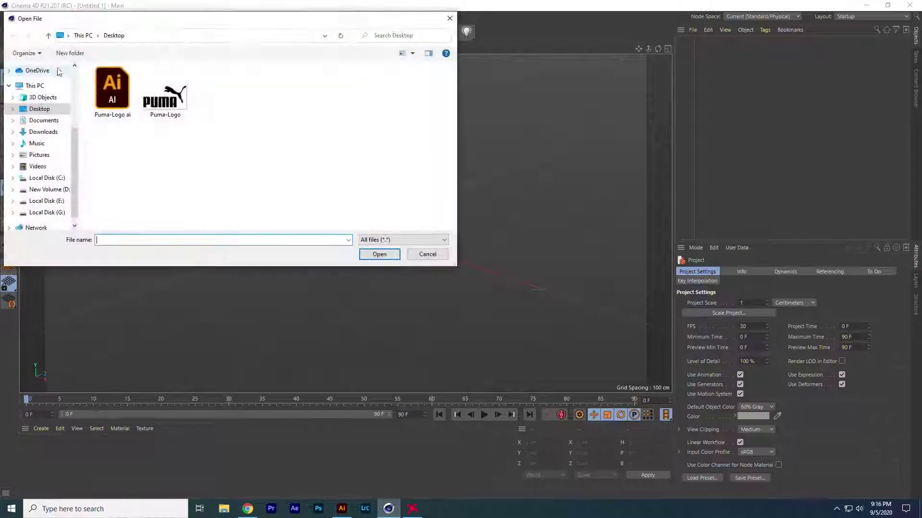
left_click(111, 100)
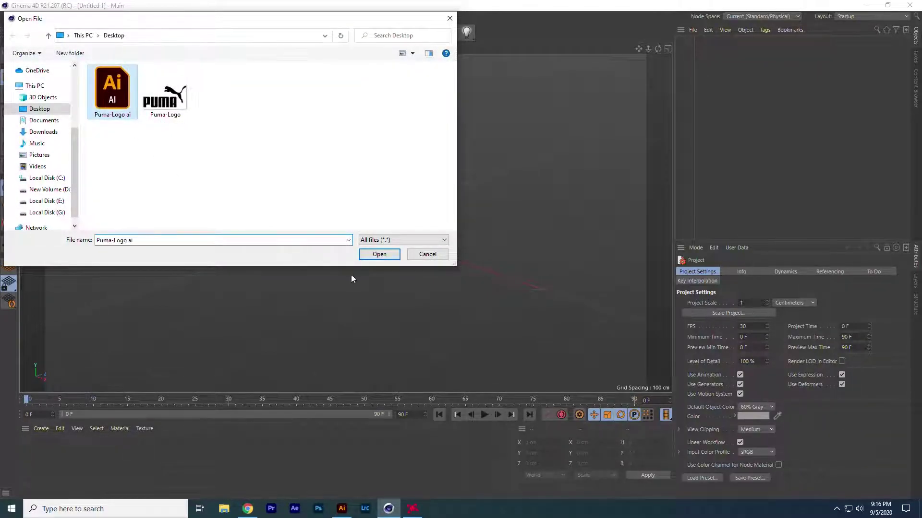
left_click(379, 255)
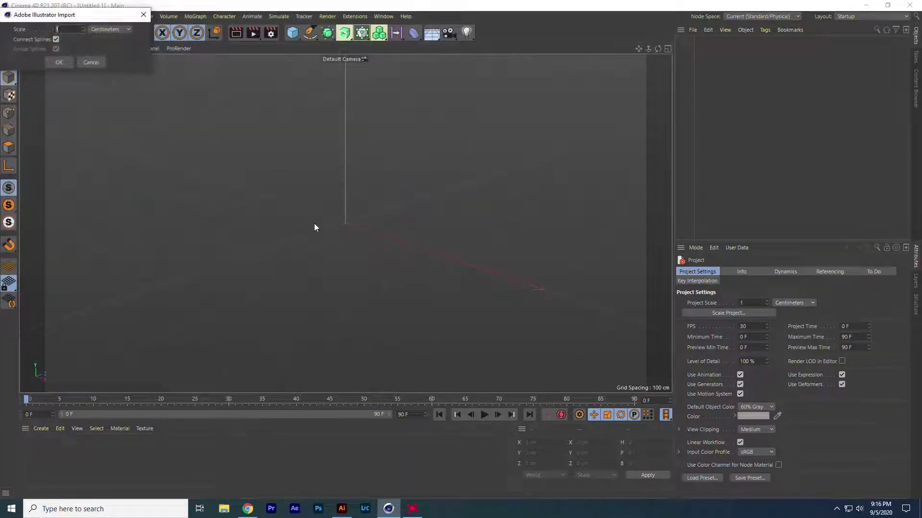
left_click_drag(69, 18, 363, 206)
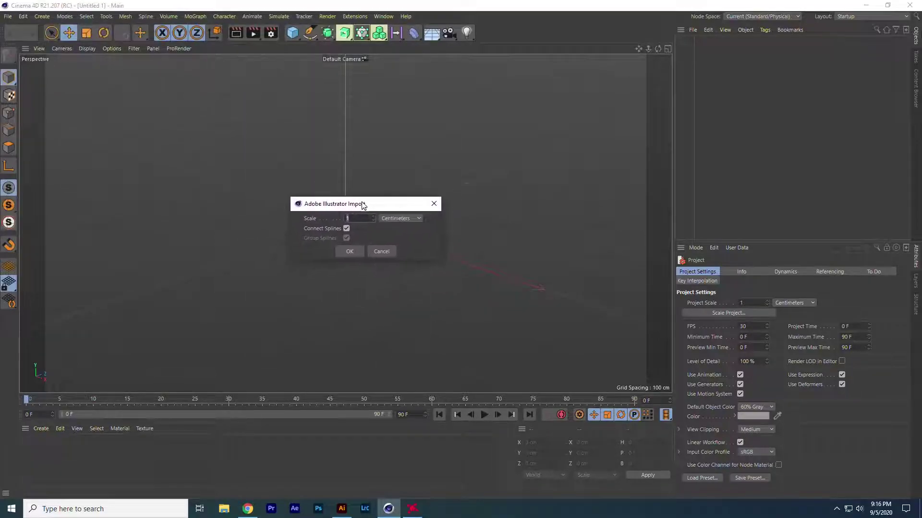
left_click(349, 252)
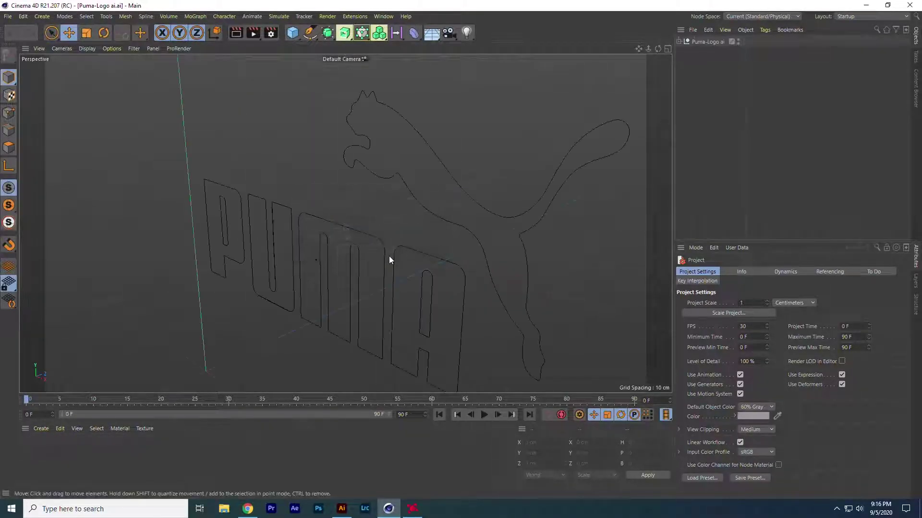
Add an Extrude generator and make the imported Puma-Logo ai group its child.
scroll(419, 221, "down", 5)
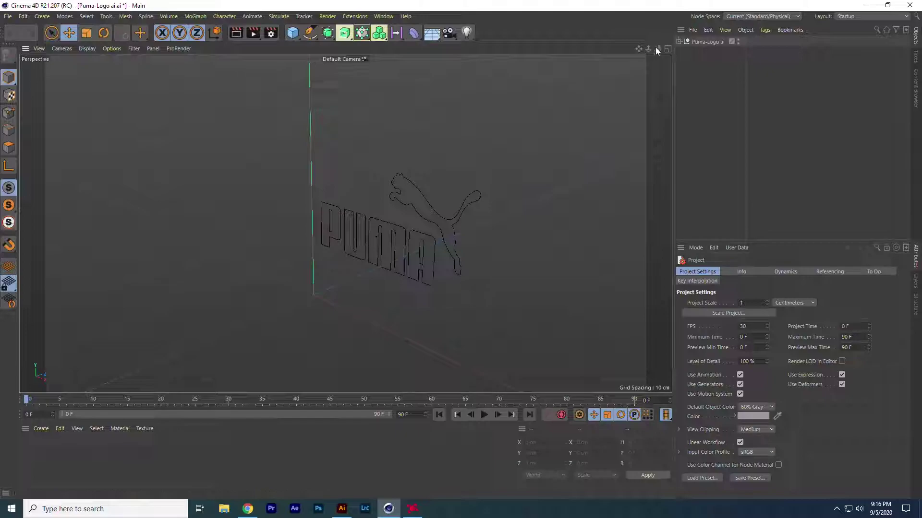
left_click_drag(657, 48, 614, 48)
left_click_drag(345, 224, 345, 224)
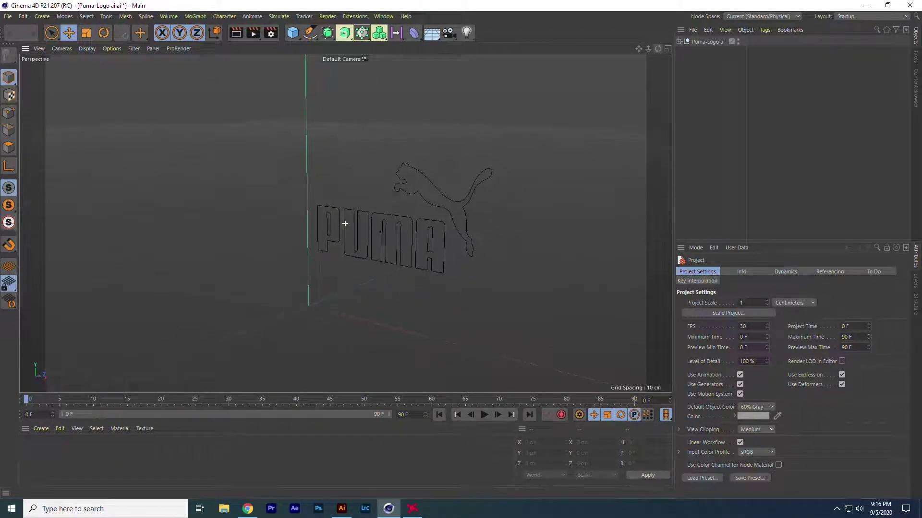
left_click(344, 33)
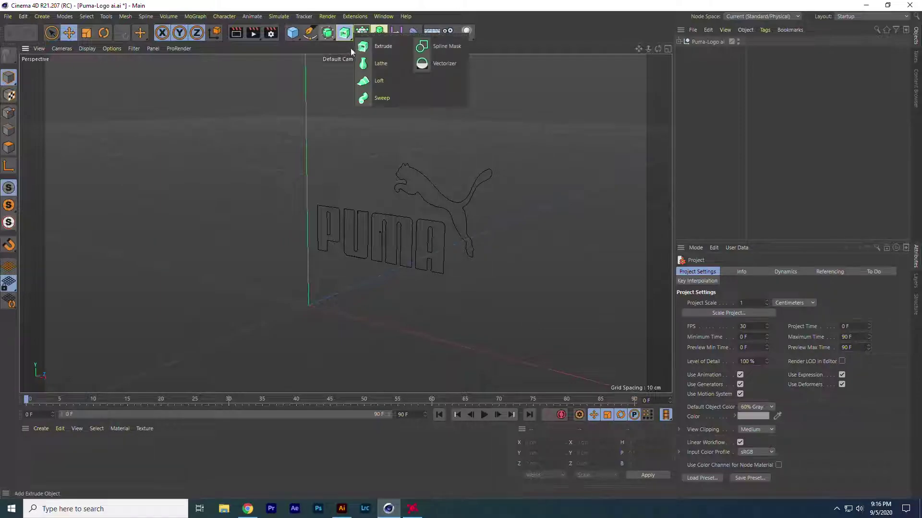
left_click(382, 46)
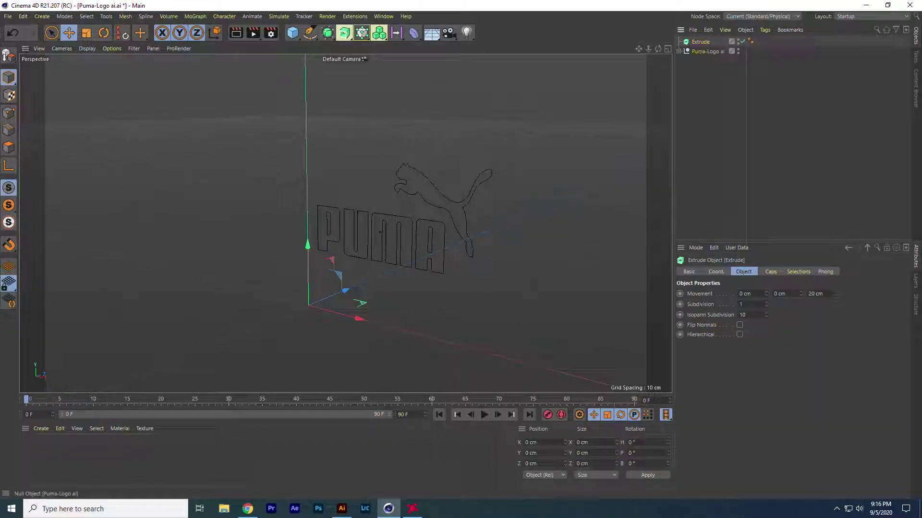
left_click_drag(705, 52, 700, 42)
Merge the Puma-Logo ai group and all its paths into one spline using Connect Objects + Delete.
left_click(683, 51)
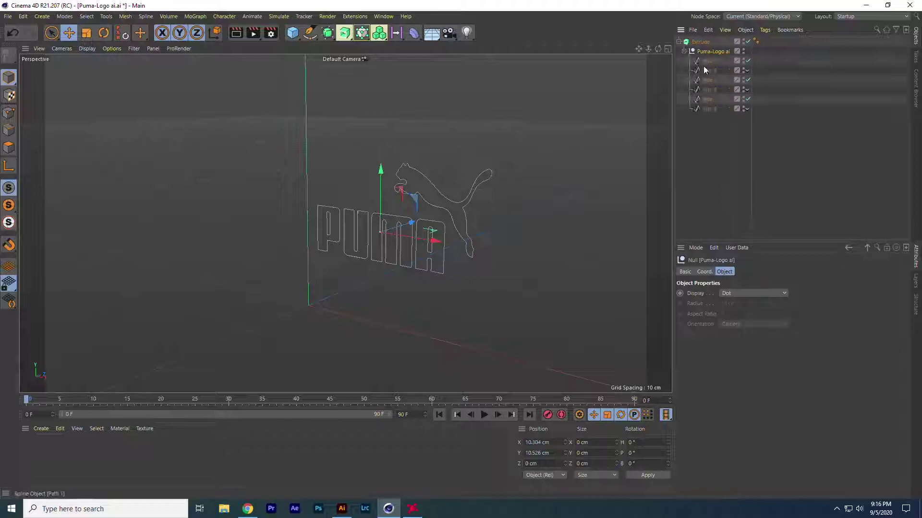
left_click(705, 110, "shift")
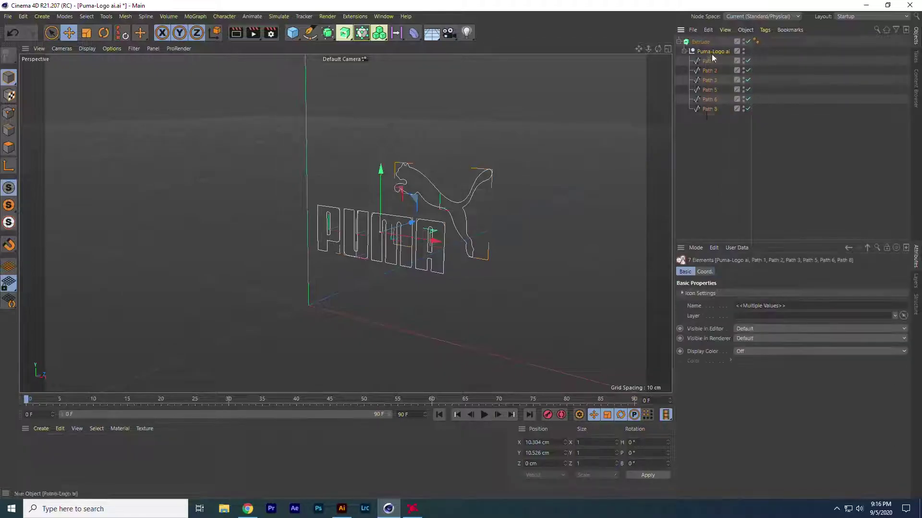
right_click(713, 52)
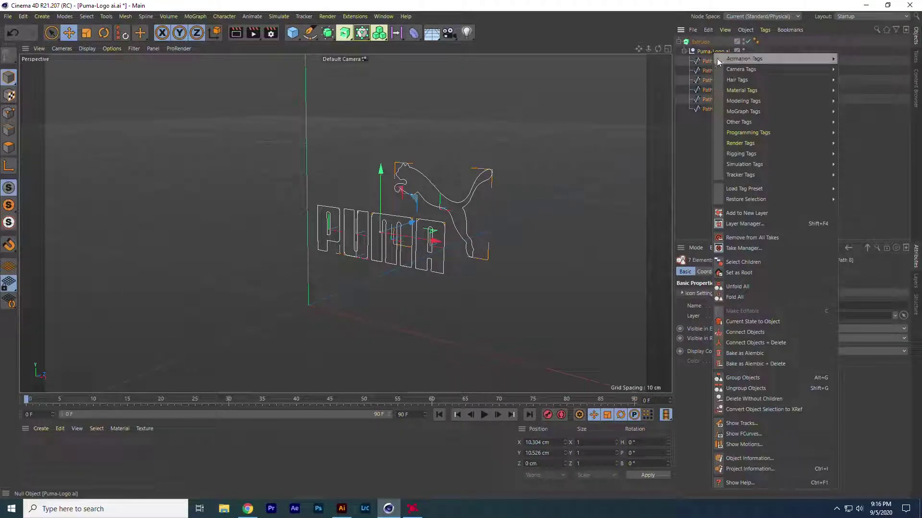
left_click(757, 344)
Set the Extrude object's Z movement to 1 cm.
mouse_move(658, 49)
left_mouse_down()
mouse_move(475, 49)
mouse_move(533, 82)
mouse_move(634, 67)
mouse_move(667, 46)
left_mouse_up()
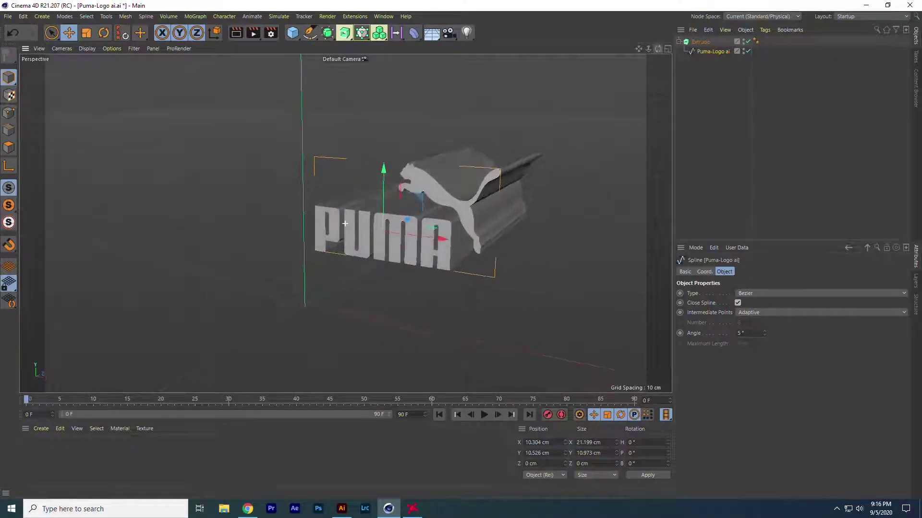
left_click(701, 42)
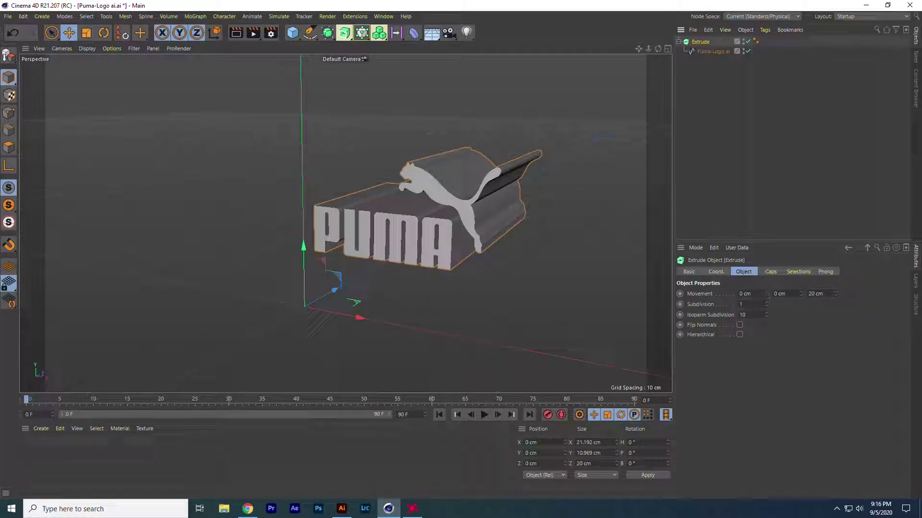
left_click(829, 293)
type("1")
key("Return")
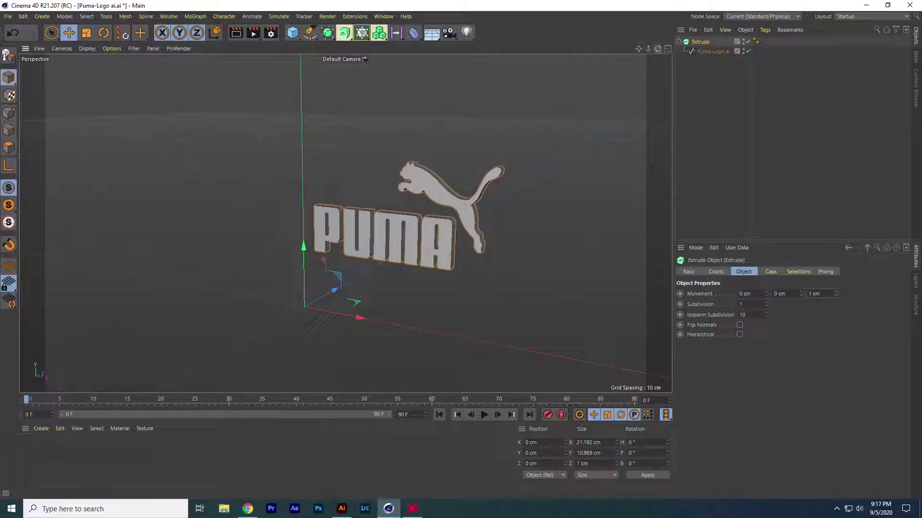
Add a Volume Builder and make the Extrude object its child.
left_click_drag(346, 222, 425, 234, "alt")
scroll(425, 234, "up", 4)
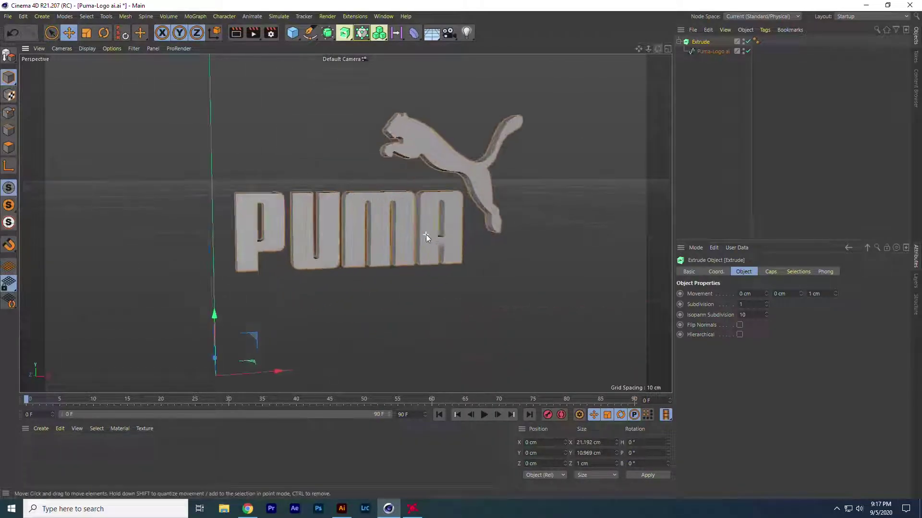
scroll(425, 234, "up", 2)
left_click_drag(658, 49, 258, 128)
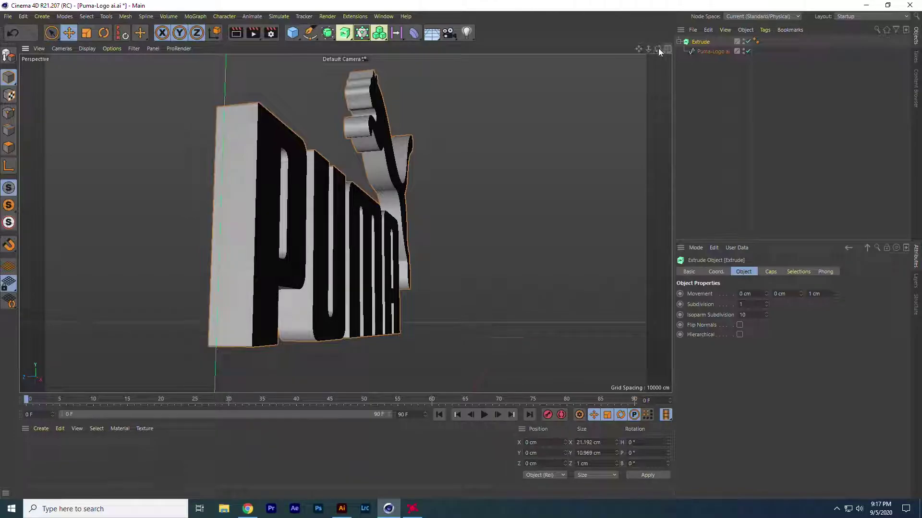
left_click_drag(658, 49, 519, 96)
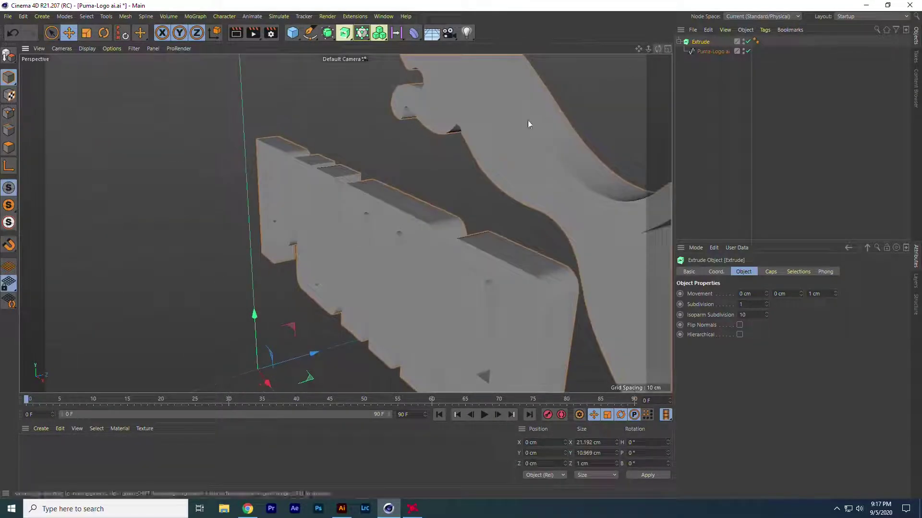
scroll(528, 124, "down", 3)
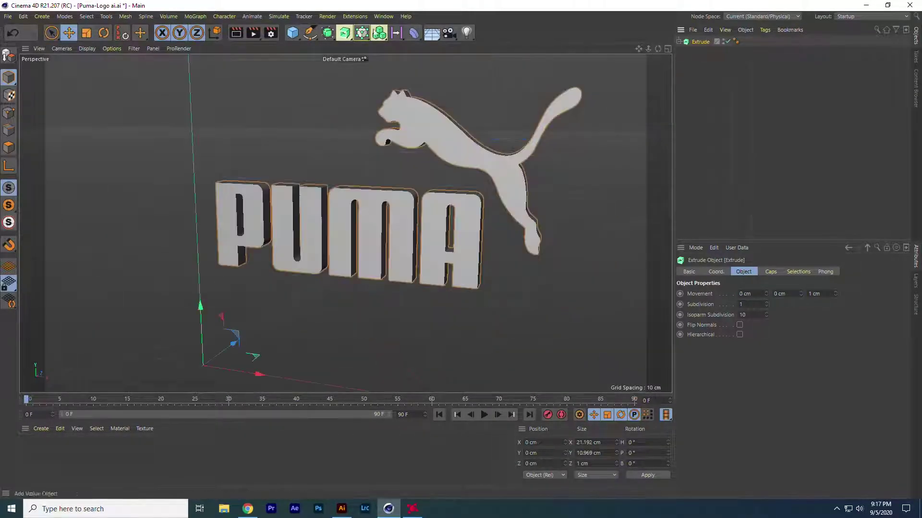
left_click_drag(379, 32, 396, 44)
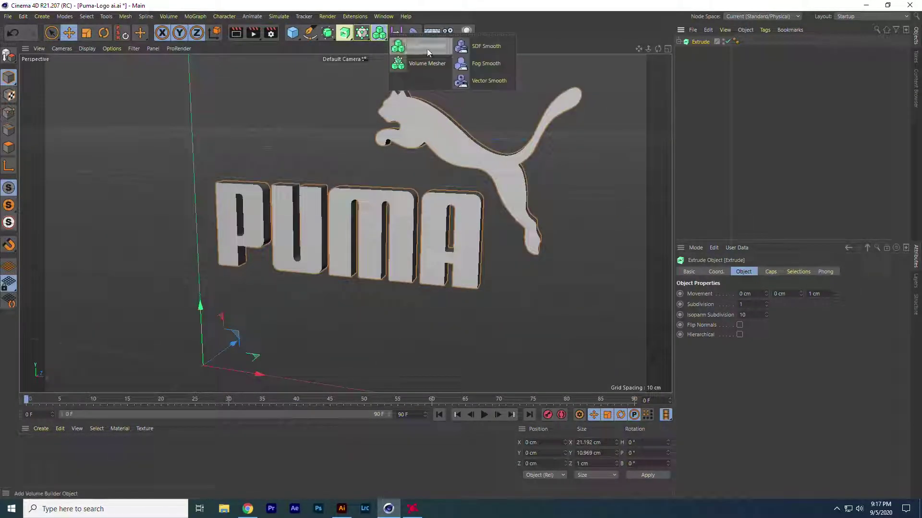
left_click(415, 48)
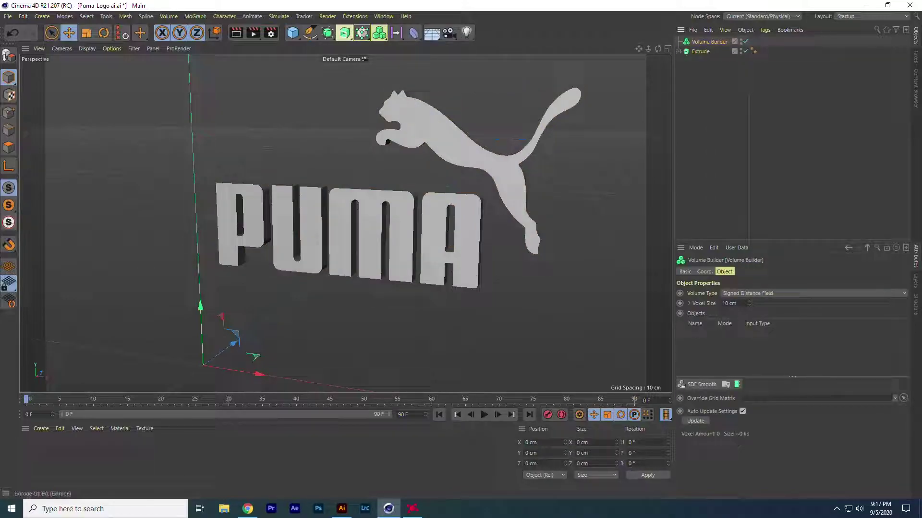
left_click_drag(700, 51, 704, 42)
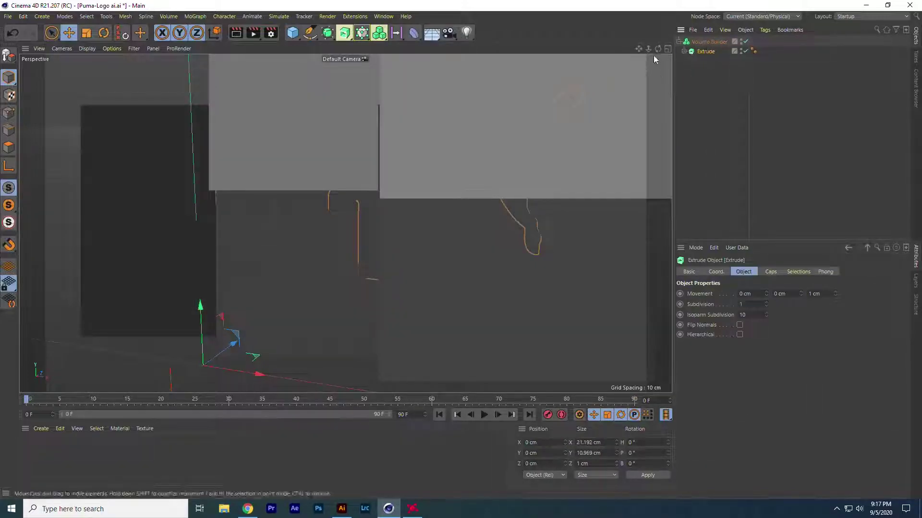
Set the Volume Builder's voxel size to 0.3 cm.
mouse_move(648, 48)
left_mouse_down()
mouse_move(656, 48)
mouse_move(562, 49)
mouse_move(656, 47)
left_mouse_up()
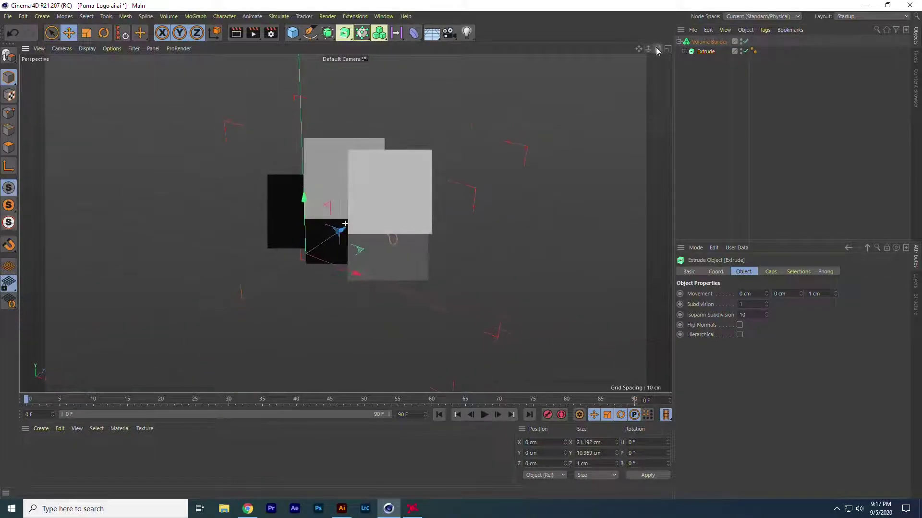
left_click(709, 42)
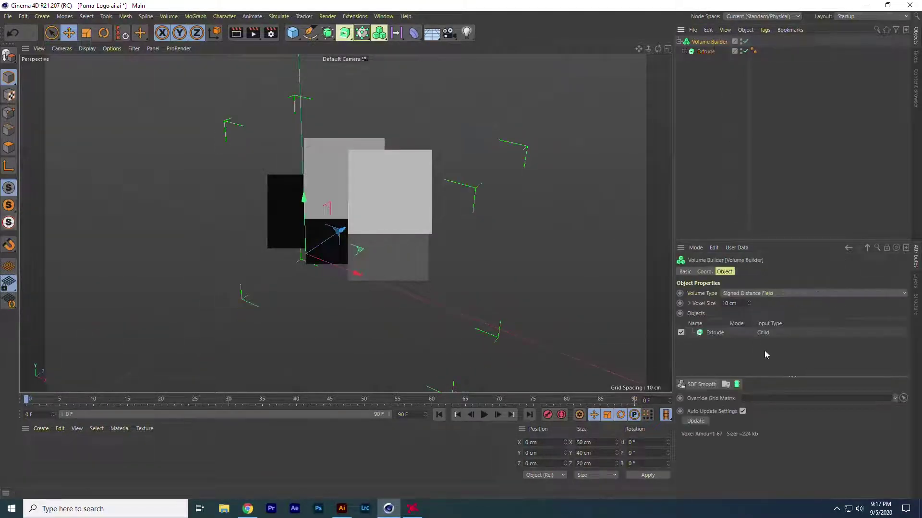
left_click(729, 304)
type("0.3")
key("Return")
scroll(372, 235, "up", 5)
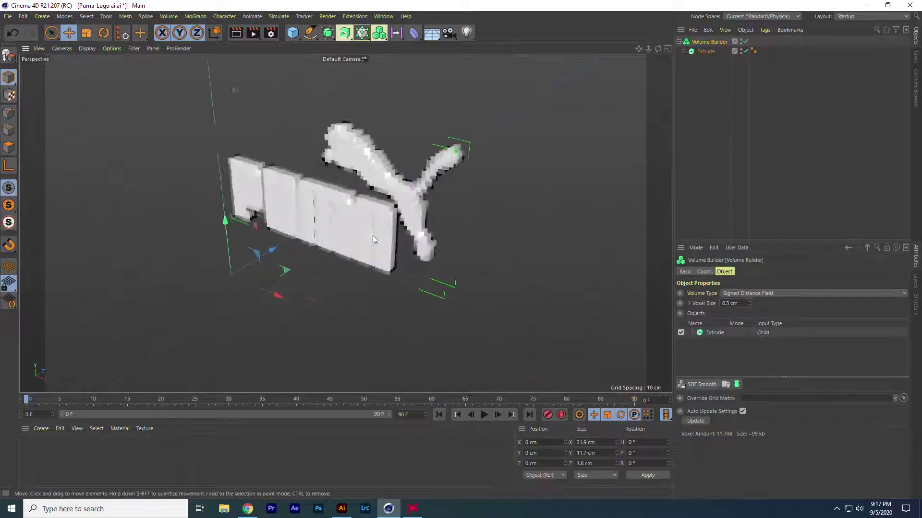
Set the Volume Builder's voxel size to 0.03 cm.
mouse_move(656, 50)
left_mouse_down()
mouse_move(686, 33)
mouse_move(641, 32)
mouse_move(654, 50)
left_mouse_up()
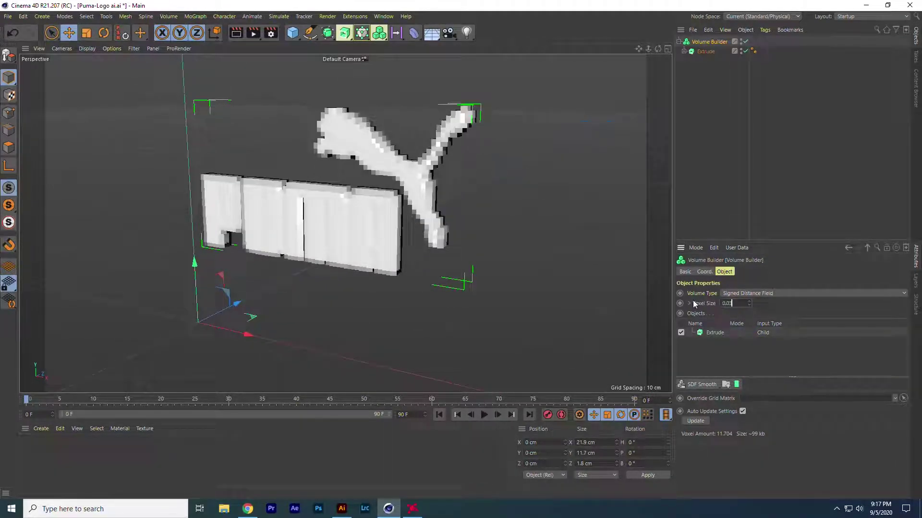
type("0.03")
key("Return")
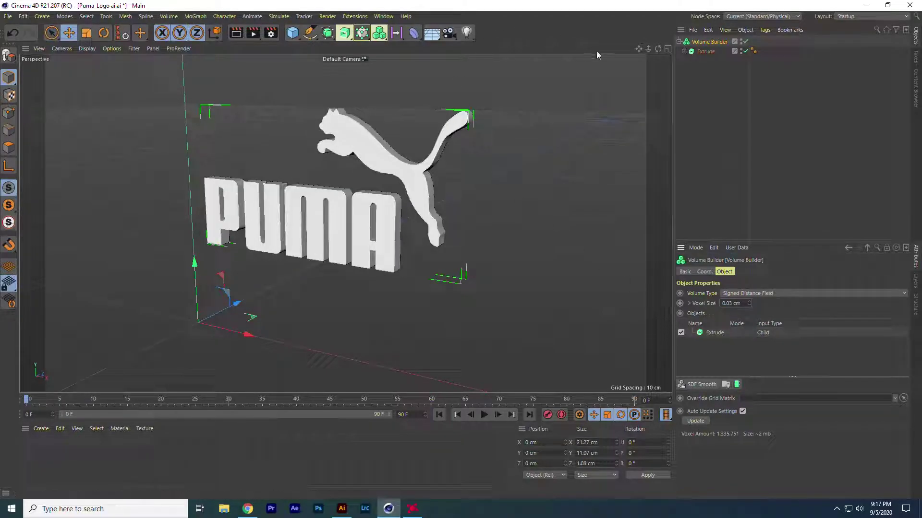
Add a Volume Mesher and make the Volume Builder its child.
scroll(306, 151, "up", 3)
mouse_move(657, 50)
left_mouse_down()
mouse_move(628, 51)
mouse_move(659, 52)
mouse_move(648, 48)
left_mouse_up()
scroll(438, 149, "up", 3)
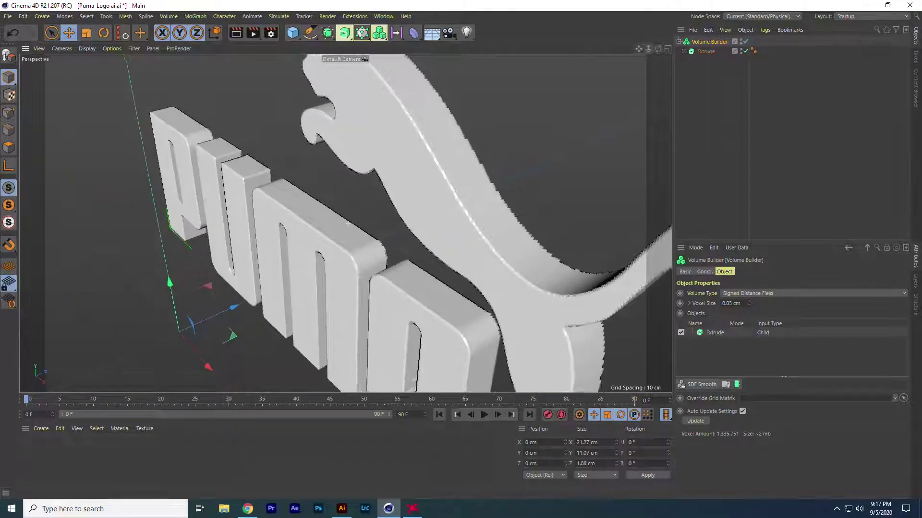
left_click_drag(608, 77, 567, 96, "alt")
scroll(373, 181, "up", 1)
mouse_move(658, 48)
left_mouse_down()
mouse_move(653, 72)
mouse_move(629, 55)
mouse_move(672, 55)
left_mouse_up()
left_click(383, 35)
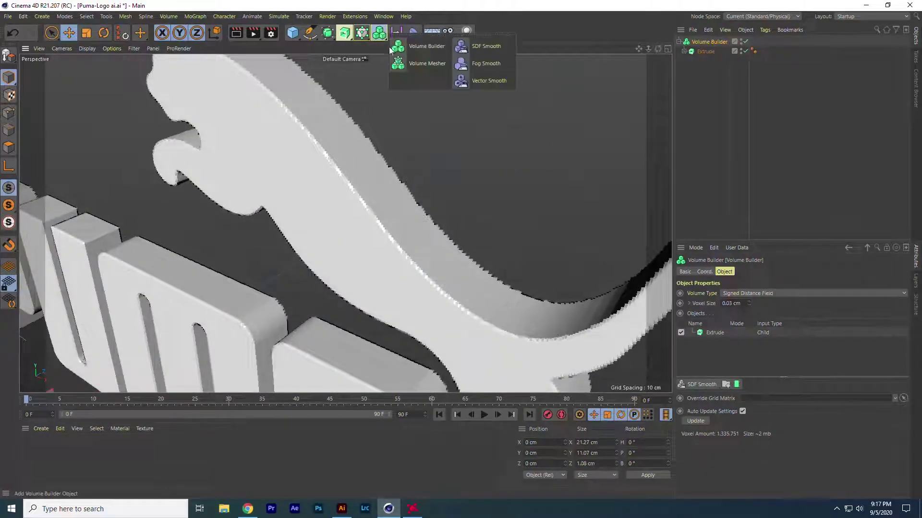
left_click(432, 64)
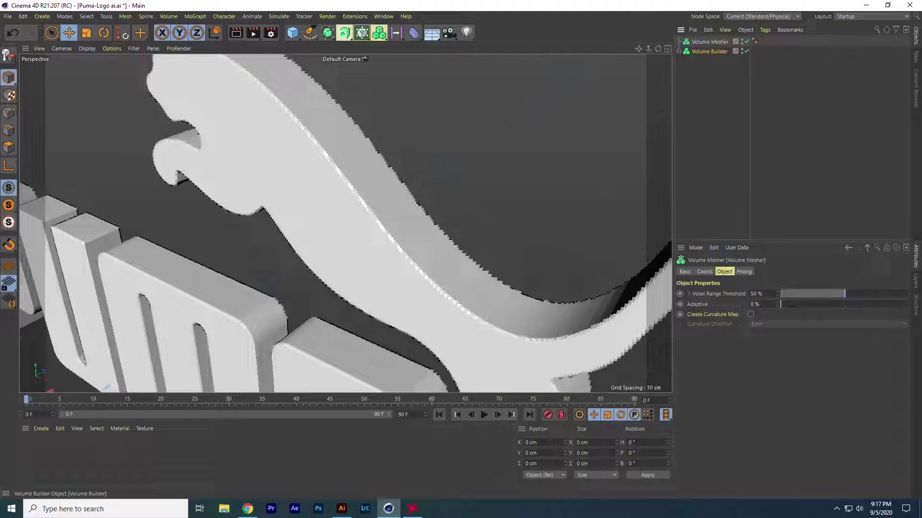
left_click_drag(709, 51, 581, 97)
Raise the Volume Mesher's Voxel Range Threshold to 90%.
scroll(387, 191, "up", 6)
scroll(304, 218, "up", 3)
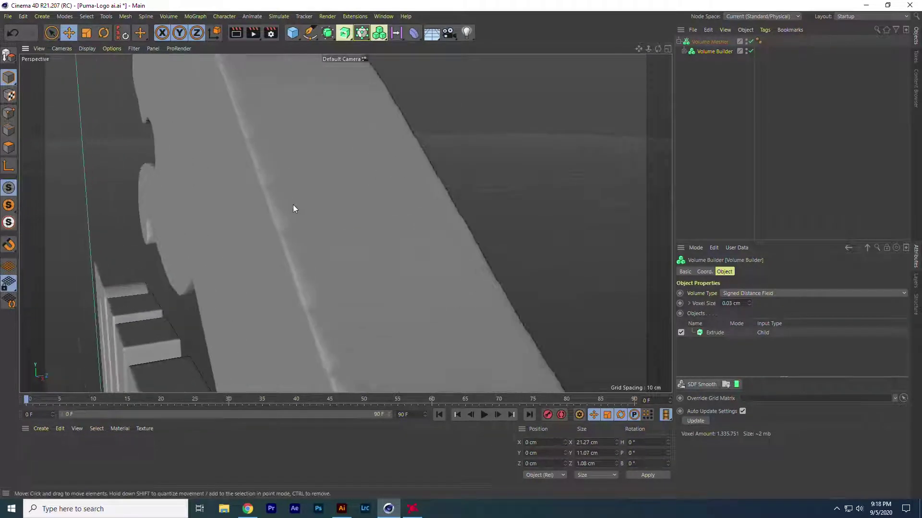
left_click(707, 43)
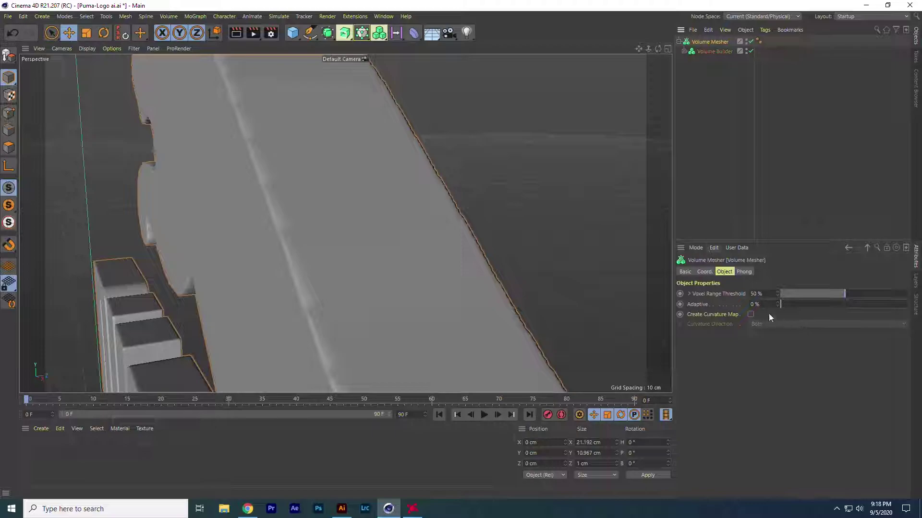
left_click_drag(778, 292, 777, 280)
Move the meshed Puma logo to about X 0.7 cm, Y 1.9 cm, keeping Z at 0 cm.
left_click_drag(648, 49, 749, 52)
left_click_drag(345, 223, 345, 223, "alt")
scroll(347, 240, "down", 2)
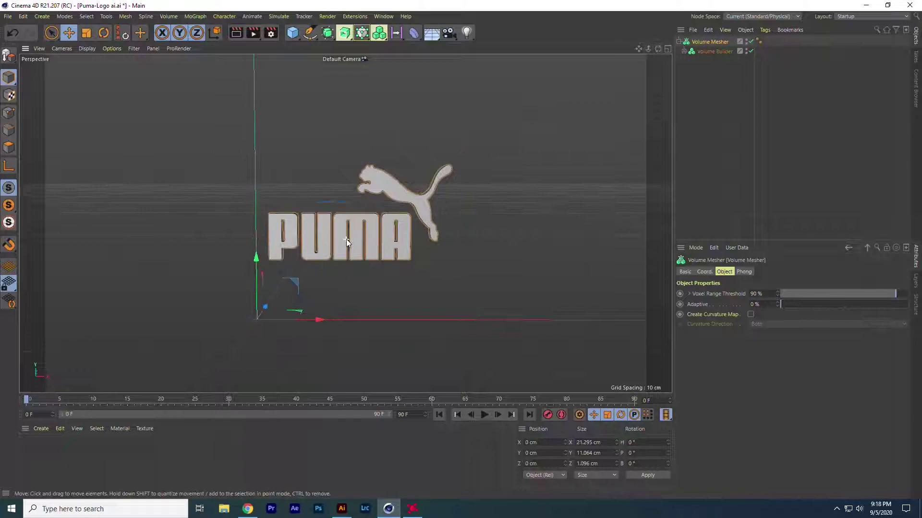
mouse_move(257, 258)
left_mouse_down()
mouse_move(275, 217)
mouse_move(268, 313)
mouse_move(269, 249)
left_mouse_up()
mouse_move(291, 304)
left_mouse_down()
mouse_move(260, 304)
mouse_move(303, 314)
left_mouse_up()
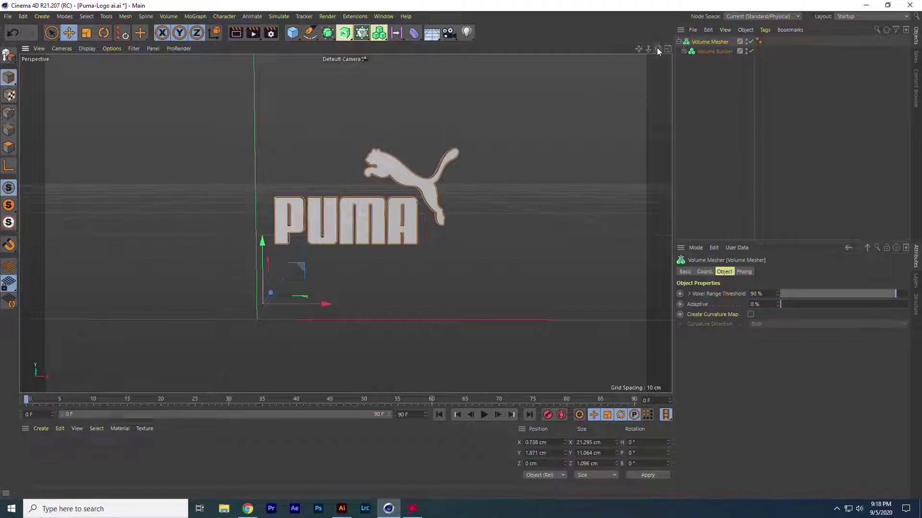
mouse_move(657, 47)
left_mouse_down()
mouse_move(572, 49)
mouse_move(654, 49)
left_mouse_up()
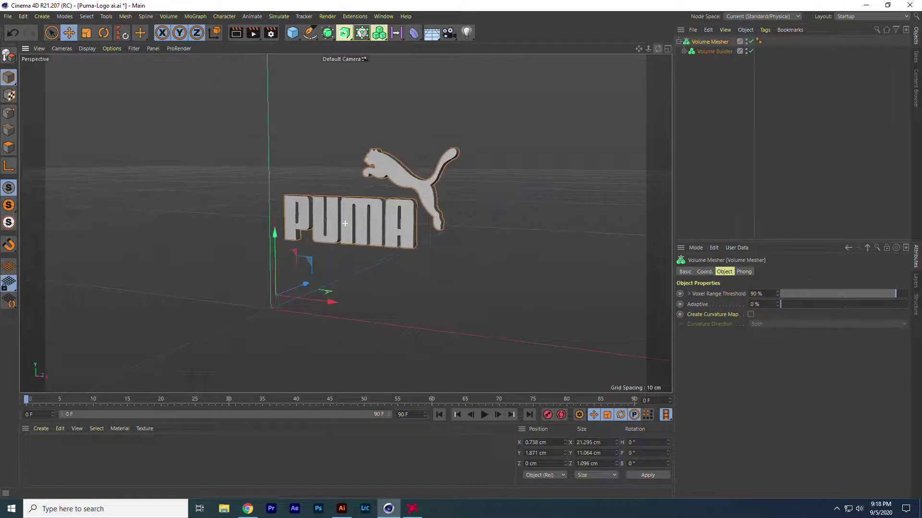